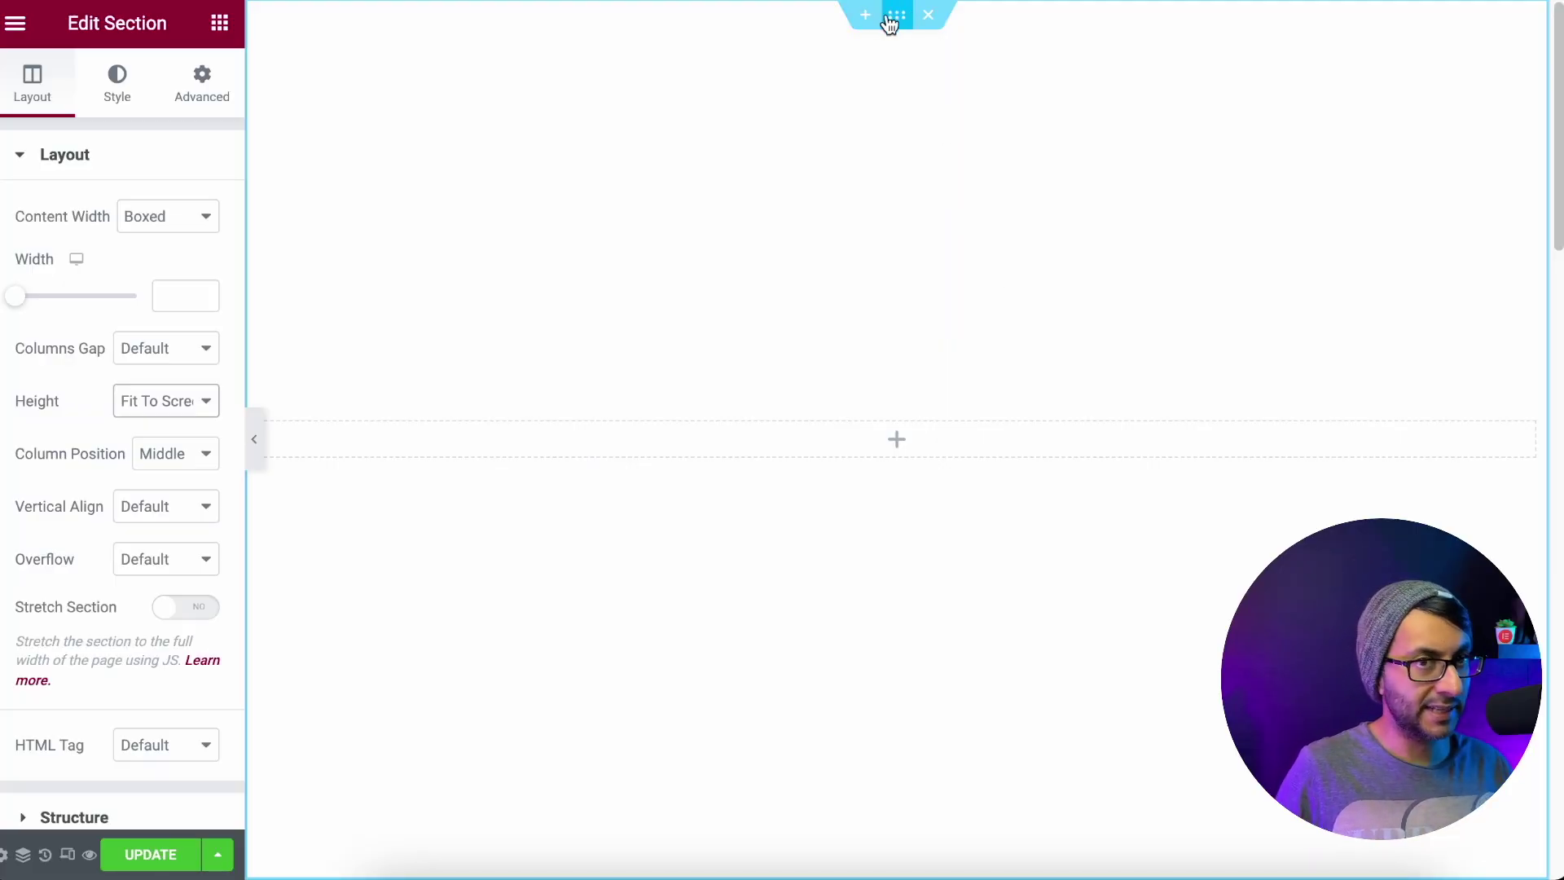
# Make the section background a Slideshow gallery of the city and spaceship images.
pyautogui.click(131, 104)
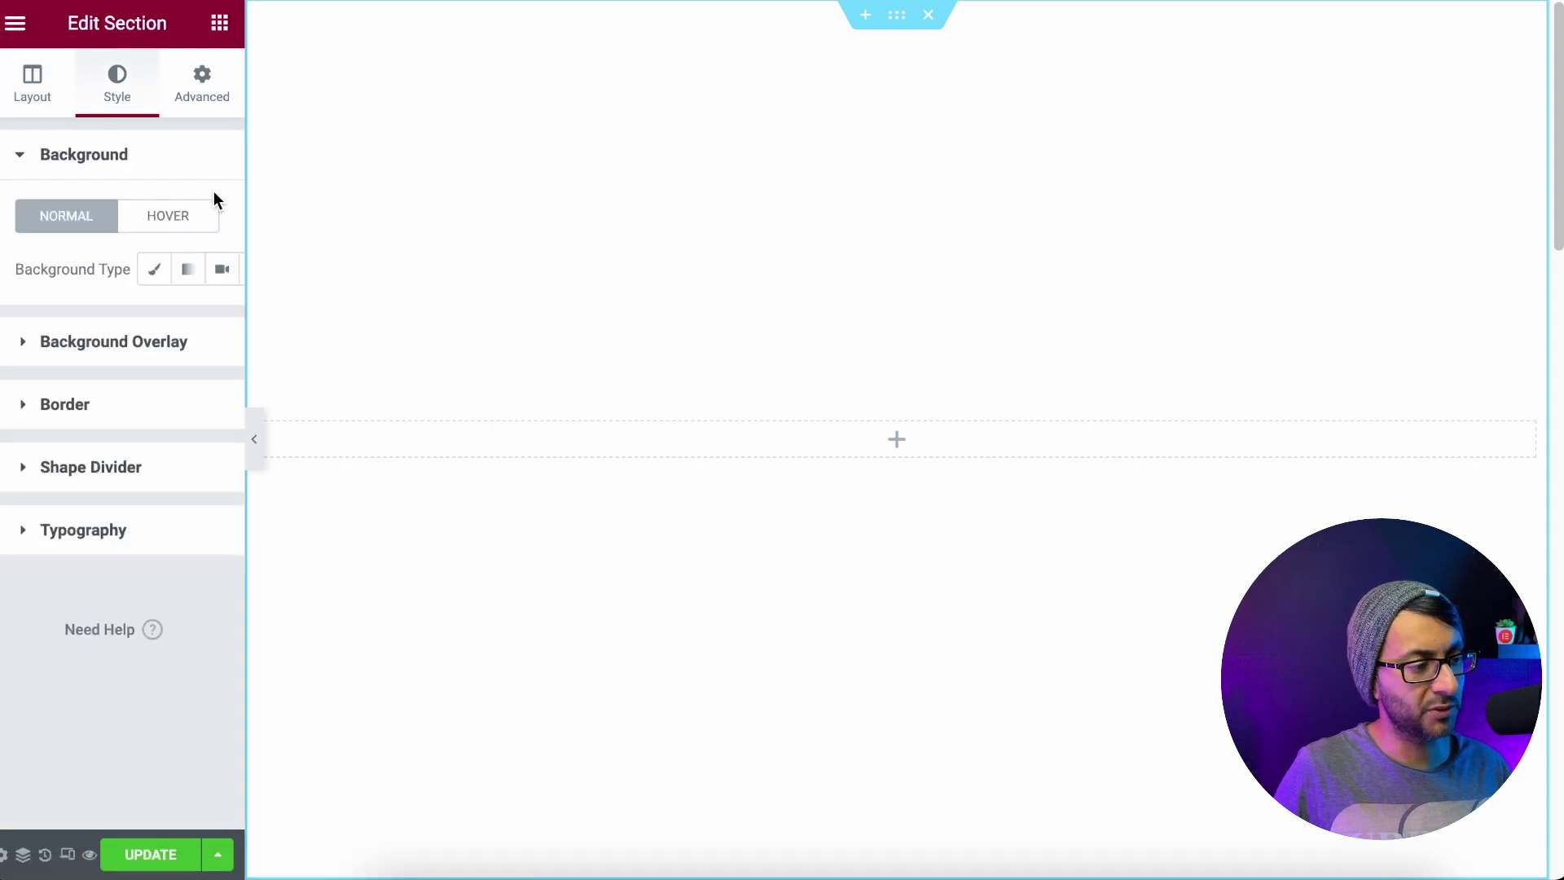
pyautogui.moveTo(244, 216); pyautogui.dragTo(325, 218)
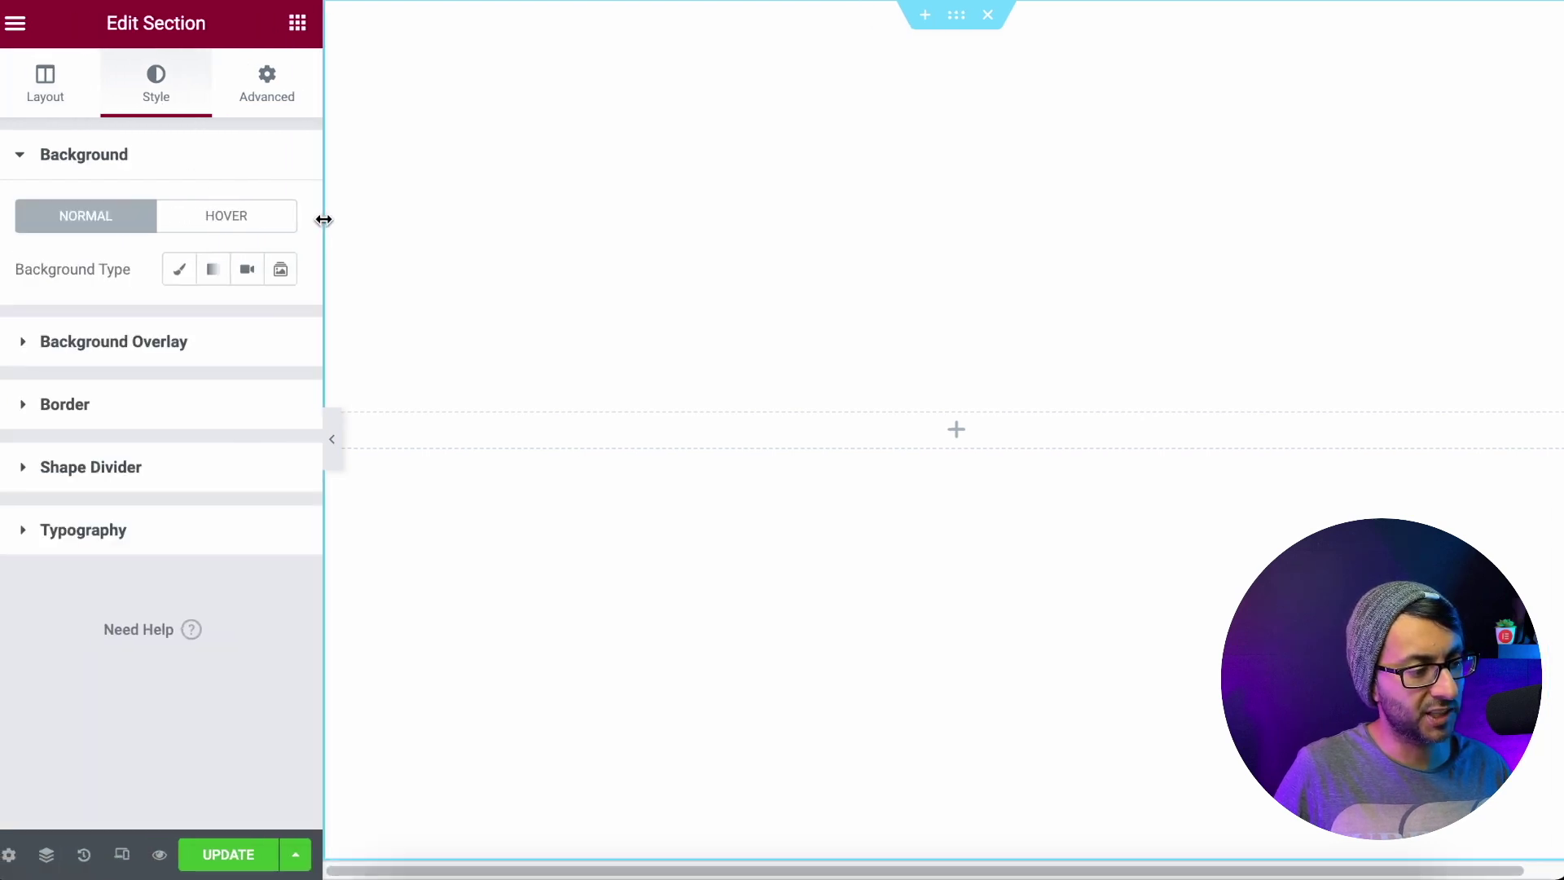
pyautogui.click(285, 273)
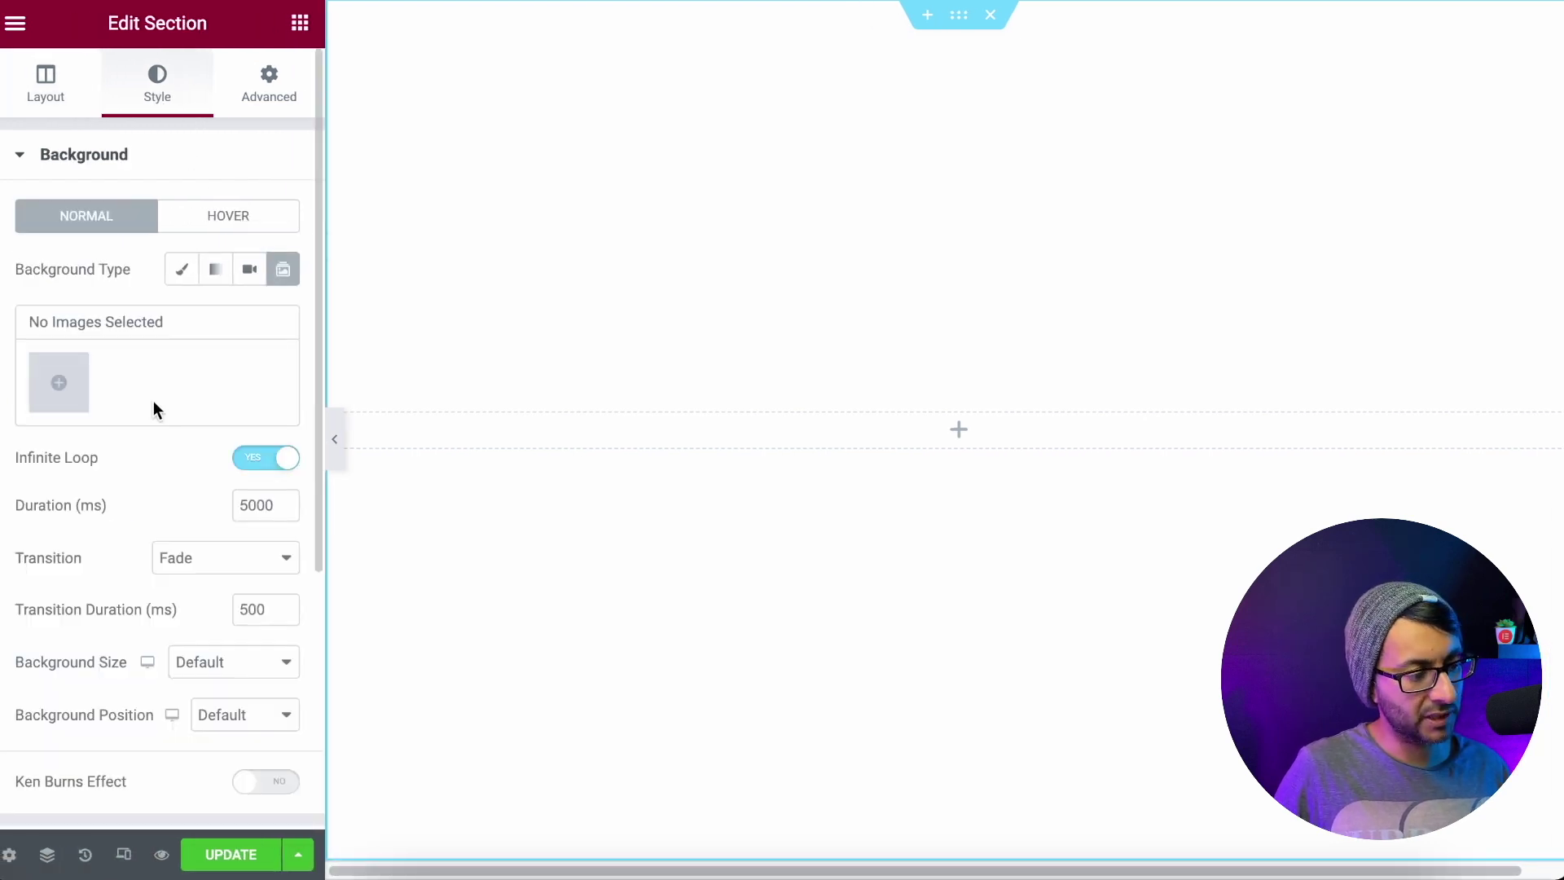
pyautogui.click(65, 393)
pyautogui.moveTo(1151, 286); pyautogui.dragTo(1151, 551)
pyautogui.click(676, 520)
pyautogui.click(835, 528)
pyautogui.click(1481, 806)
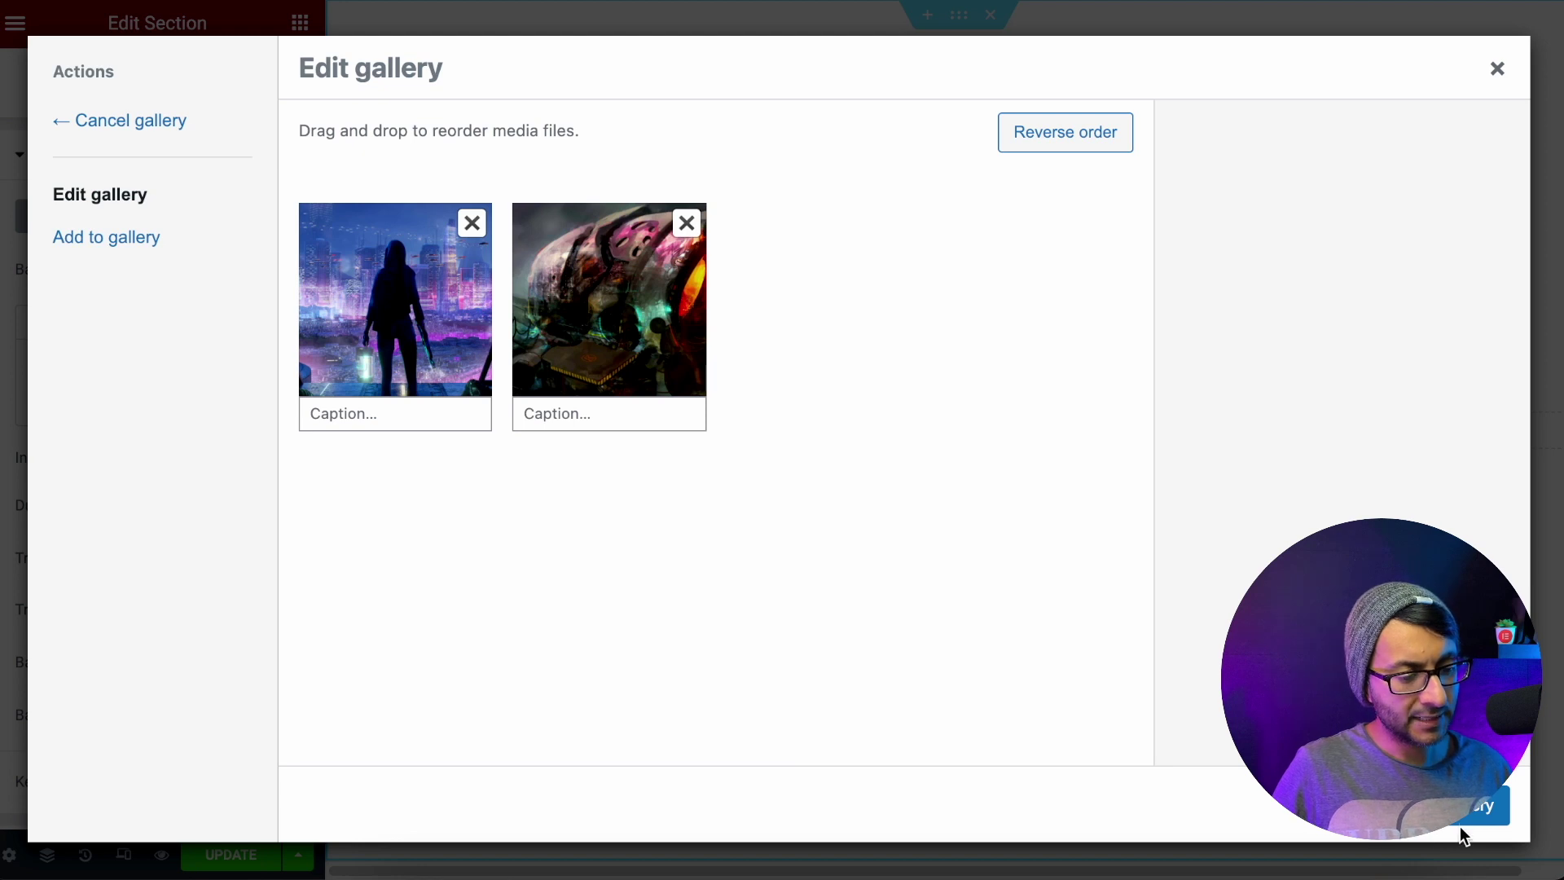
pyautogui.click(1481, 806)
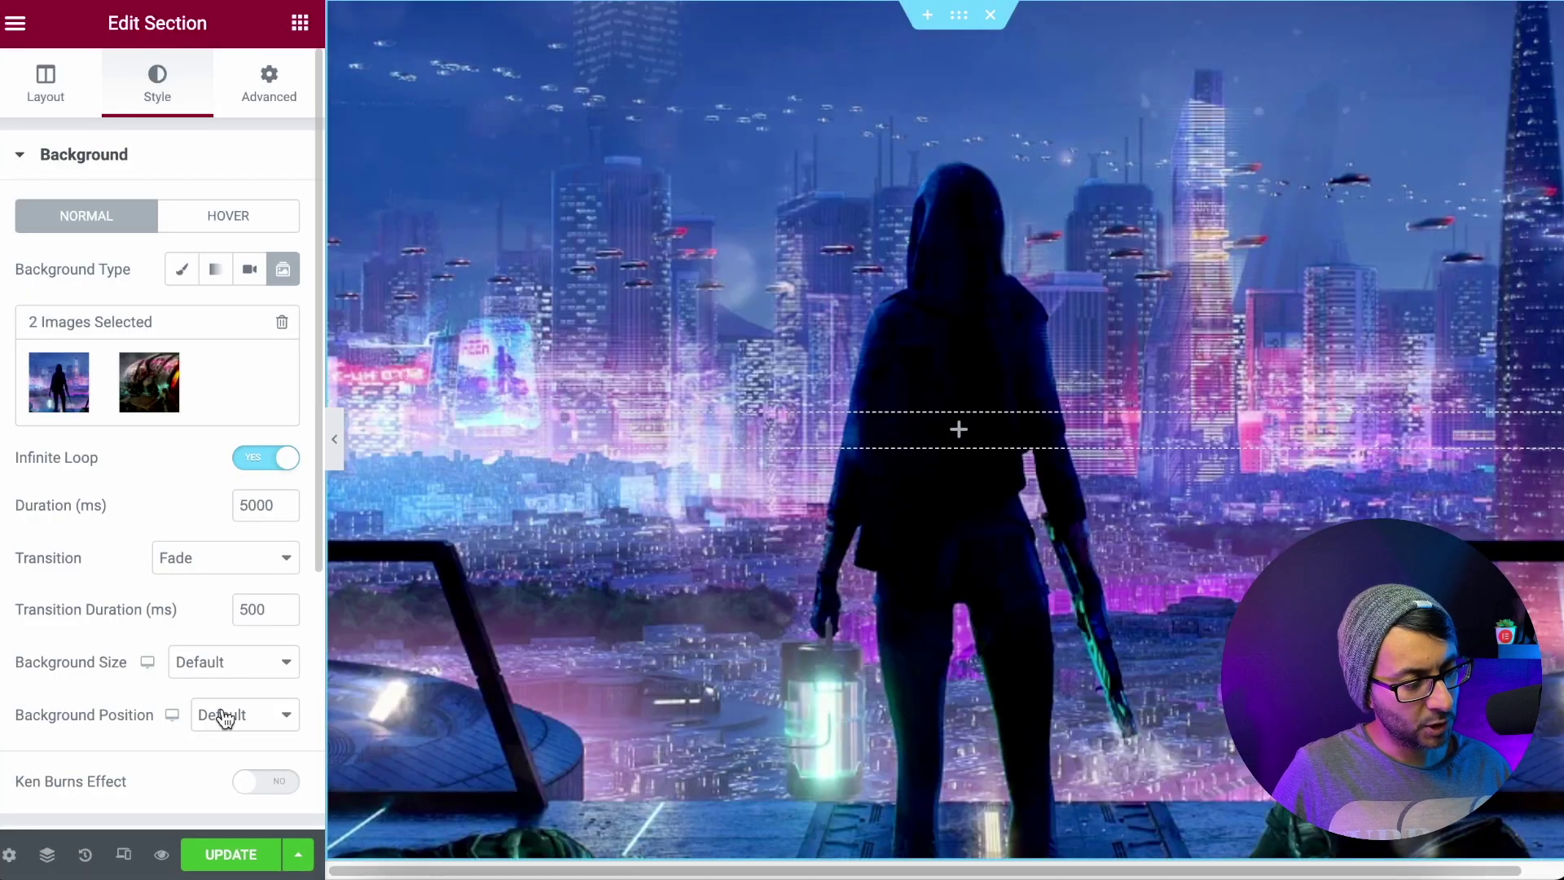
# Turn on the Ken Burns Effect for the slideshow background.
pyautogui.scroll(-4, 224, 724)
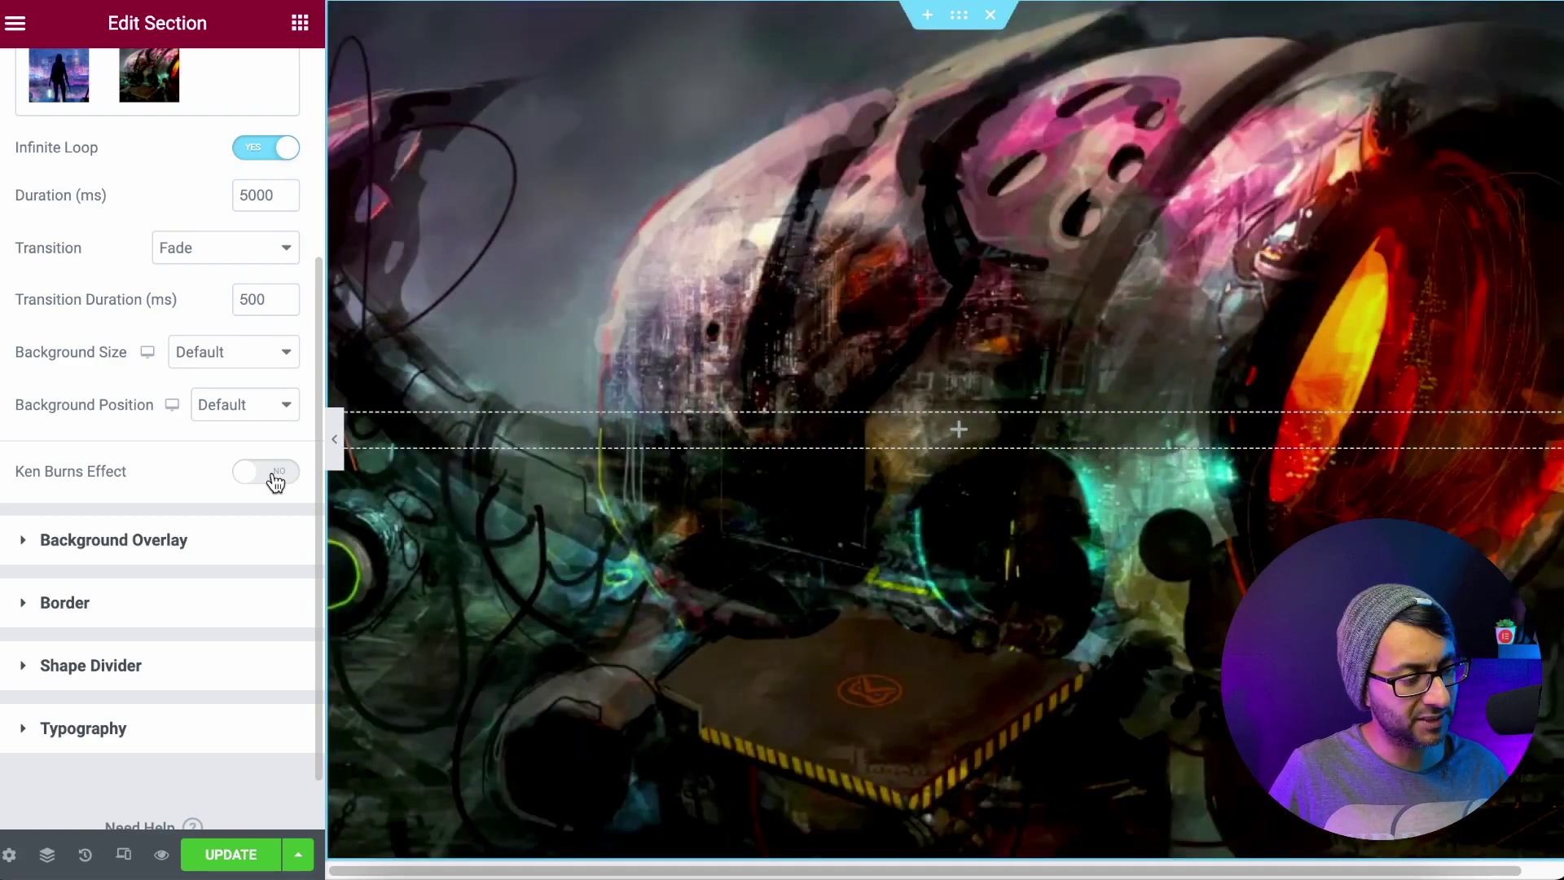
pyautogui.click(273, 474)
pyautogui.scroll(1, 119, 388)
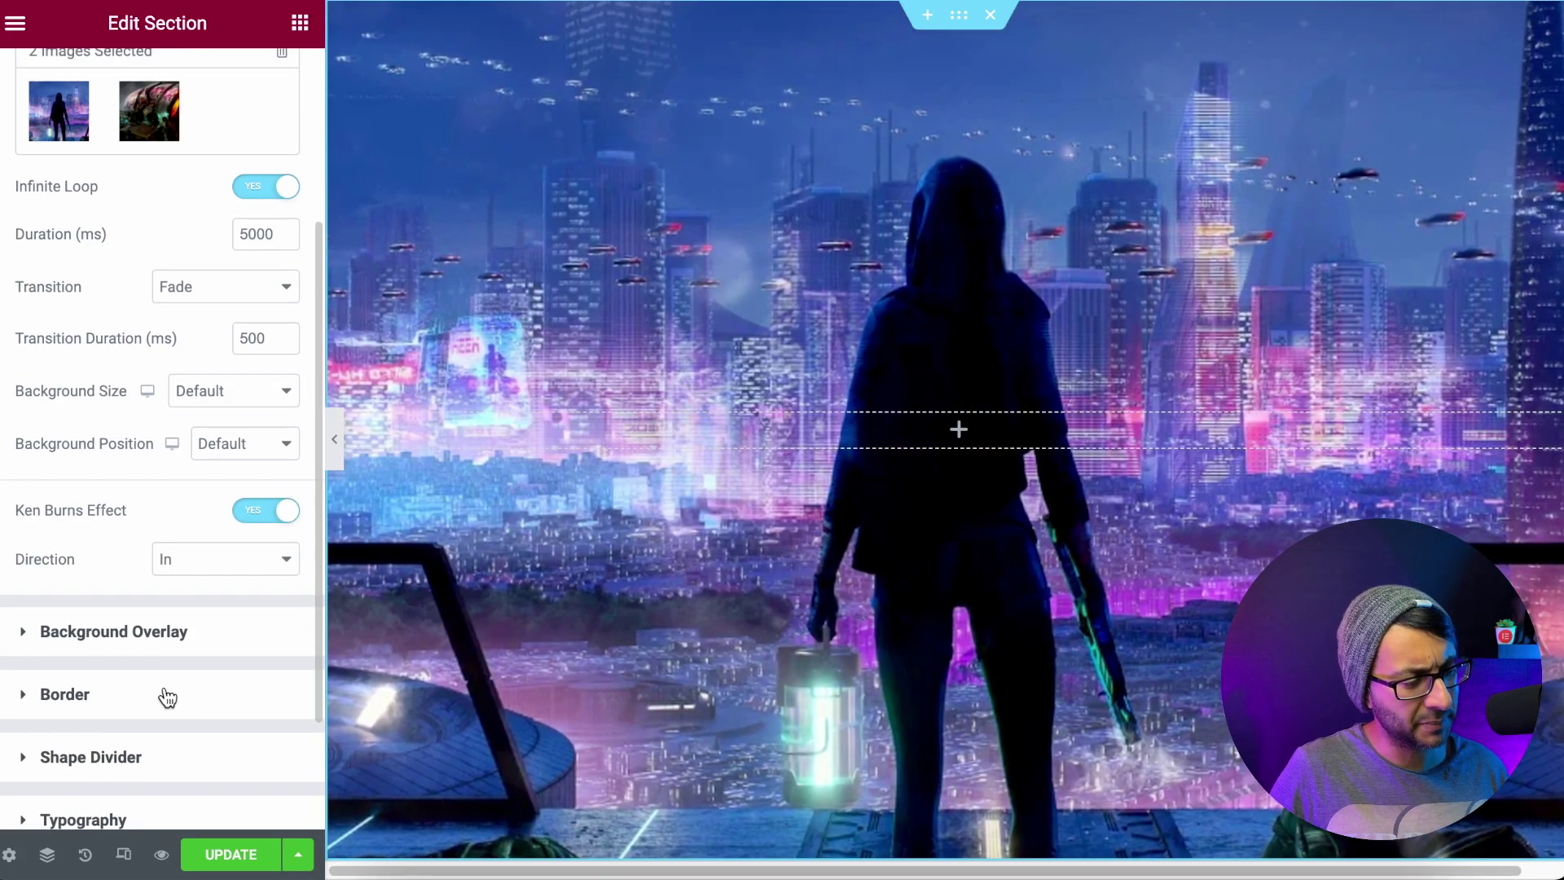
pyautogui.scroll(3, 181, 590)
pyautogui.scroll(-1, 204, 593)
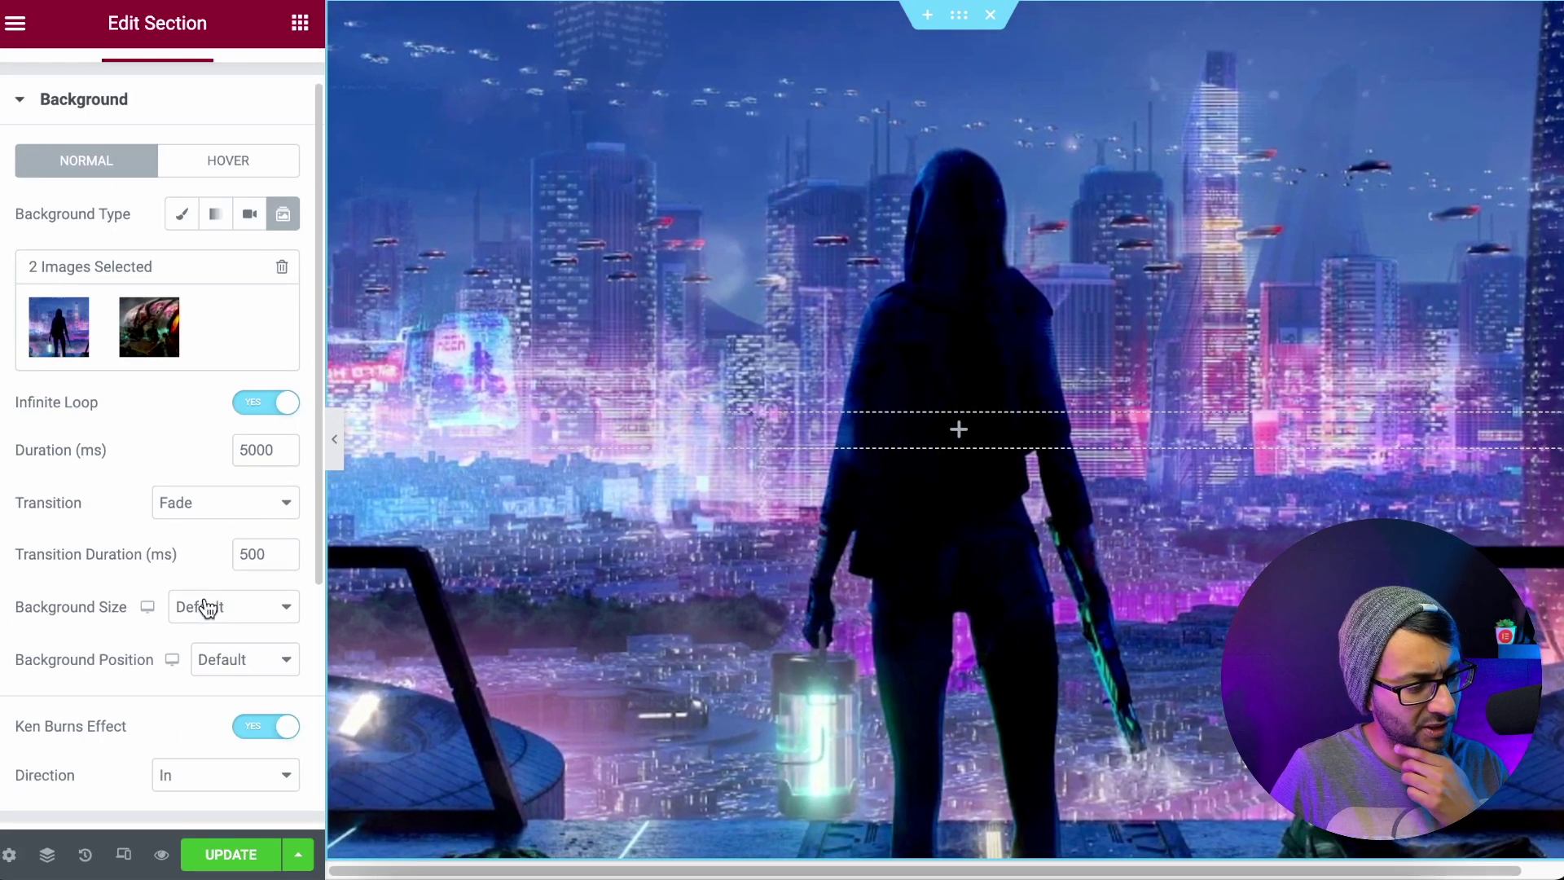
# Set the slideshow images to Cover size and Center Center position.
pyautogui.click(238, 611)
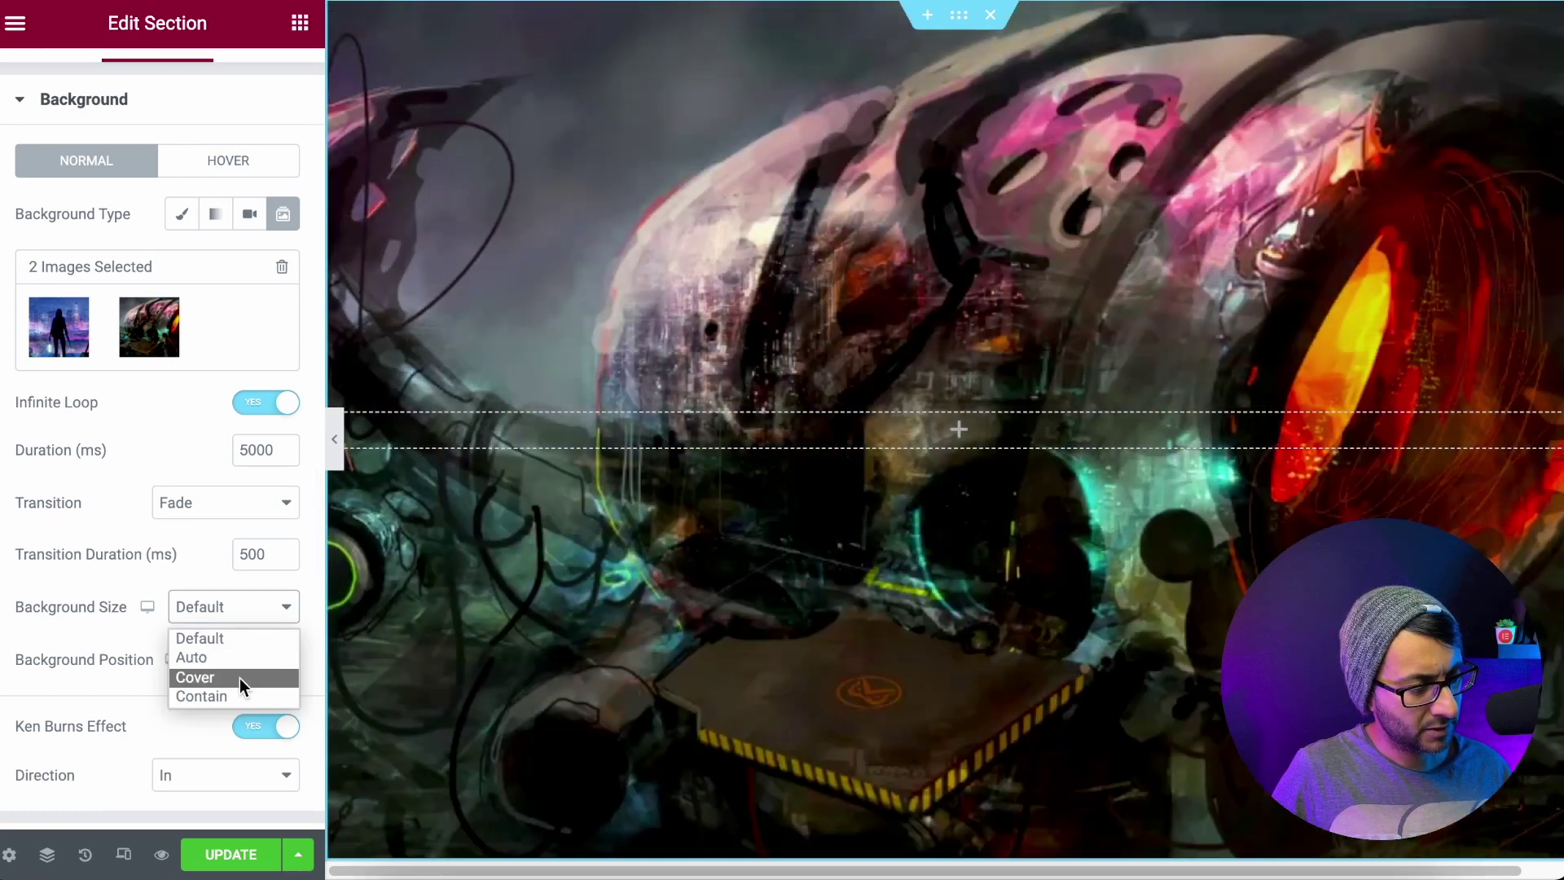
pyautogui.click(239, 677)
pyautogui.click(243, 660)
pyautogui.click(238, 710)
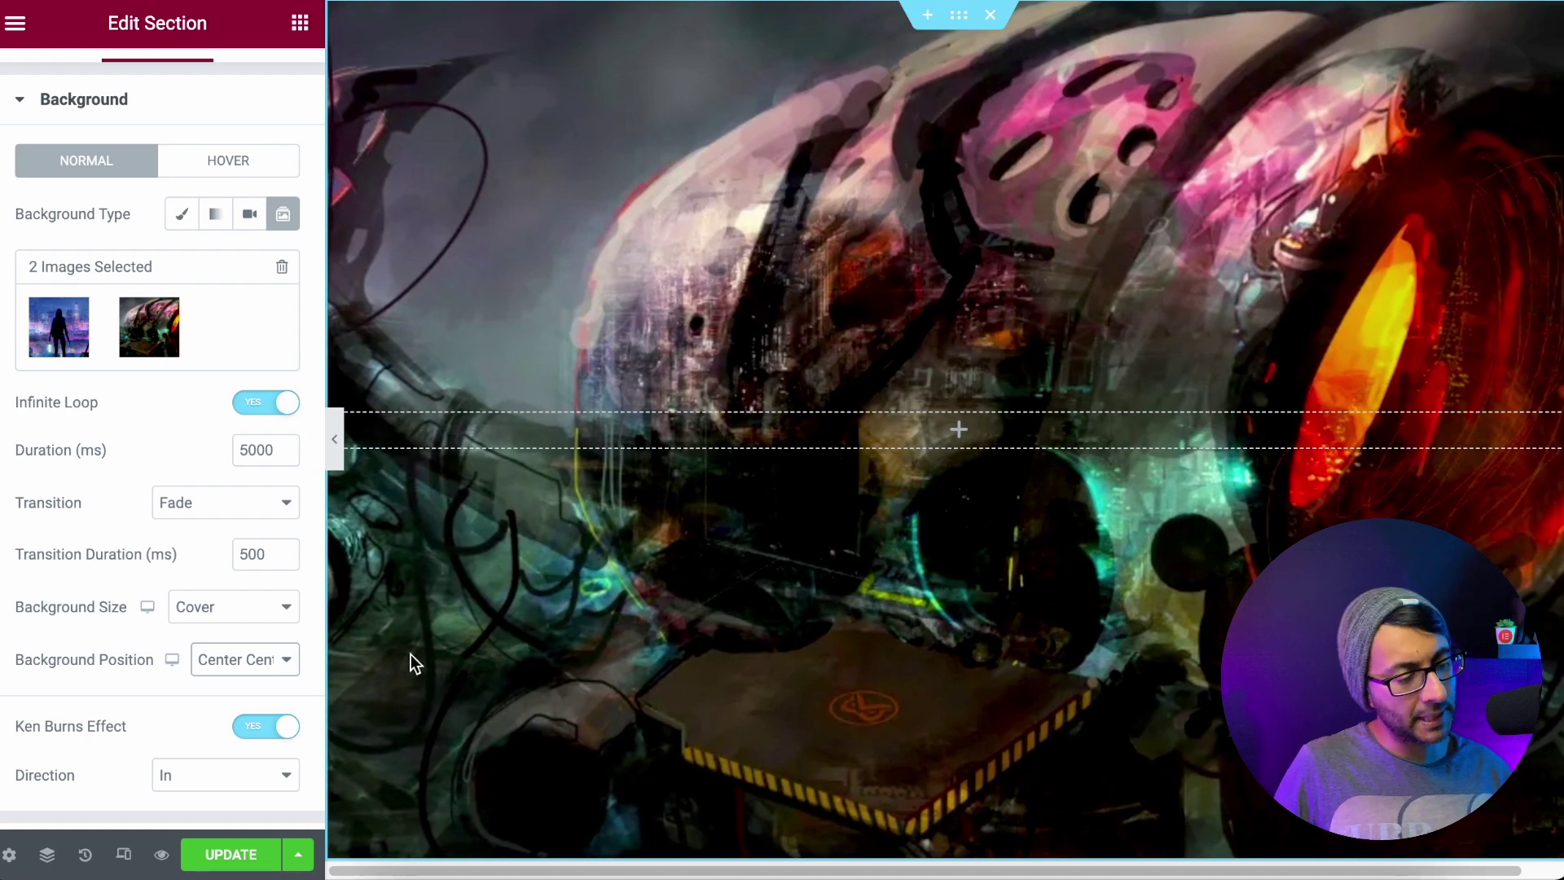
# Confirm the Ken Burns direction is In and preview the changes.
pyautogui.scroll(1, 280, 652)
pyautogui.scroll(-1, 264, 746)
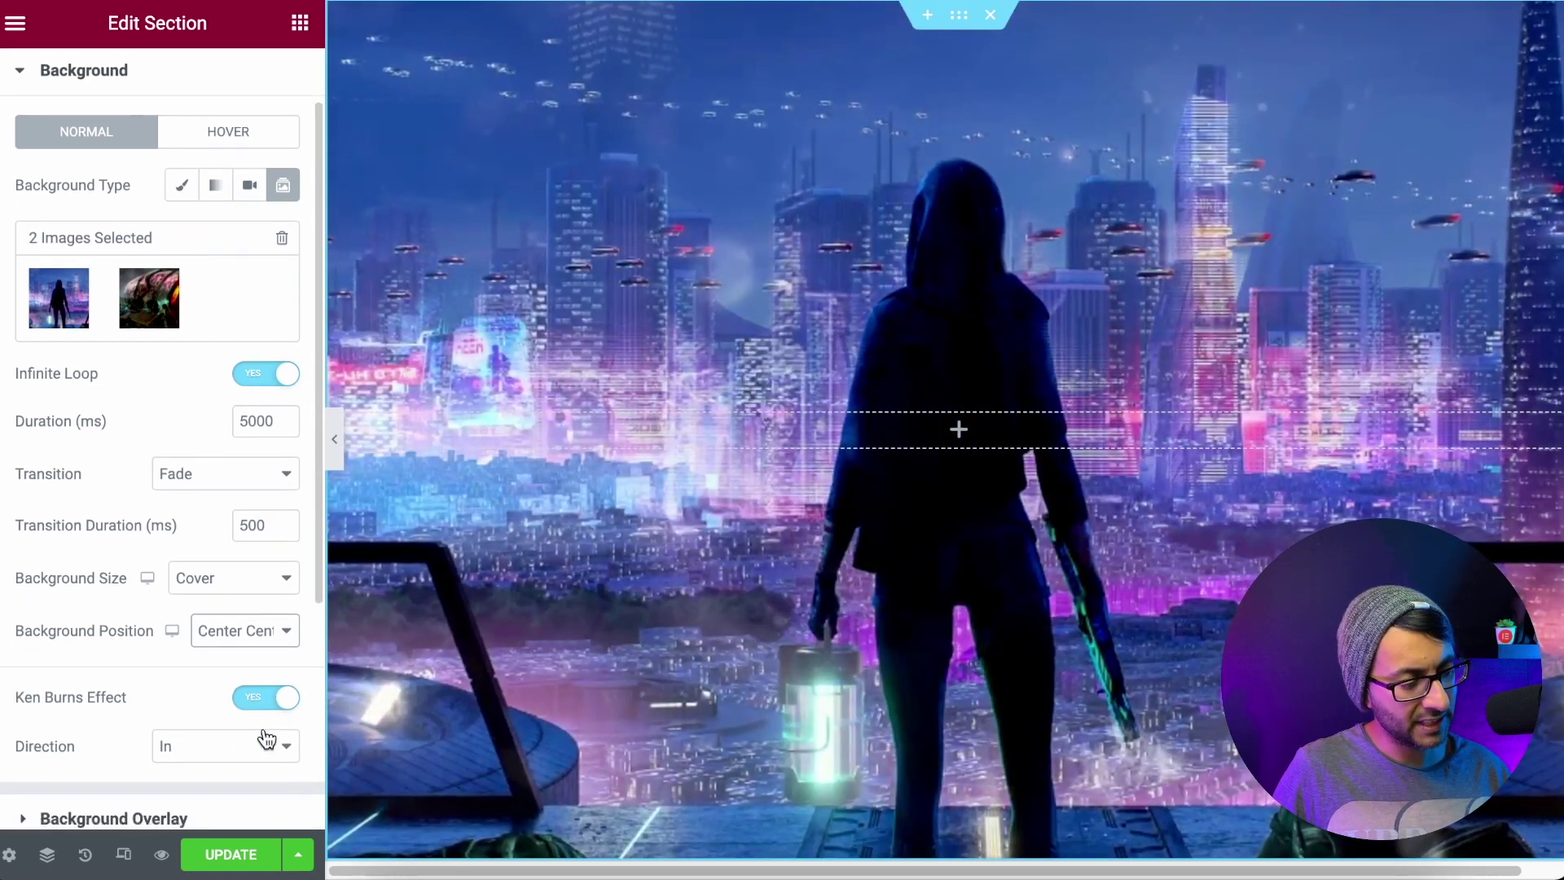
pyautogui.scroll(-2, 253, 733)
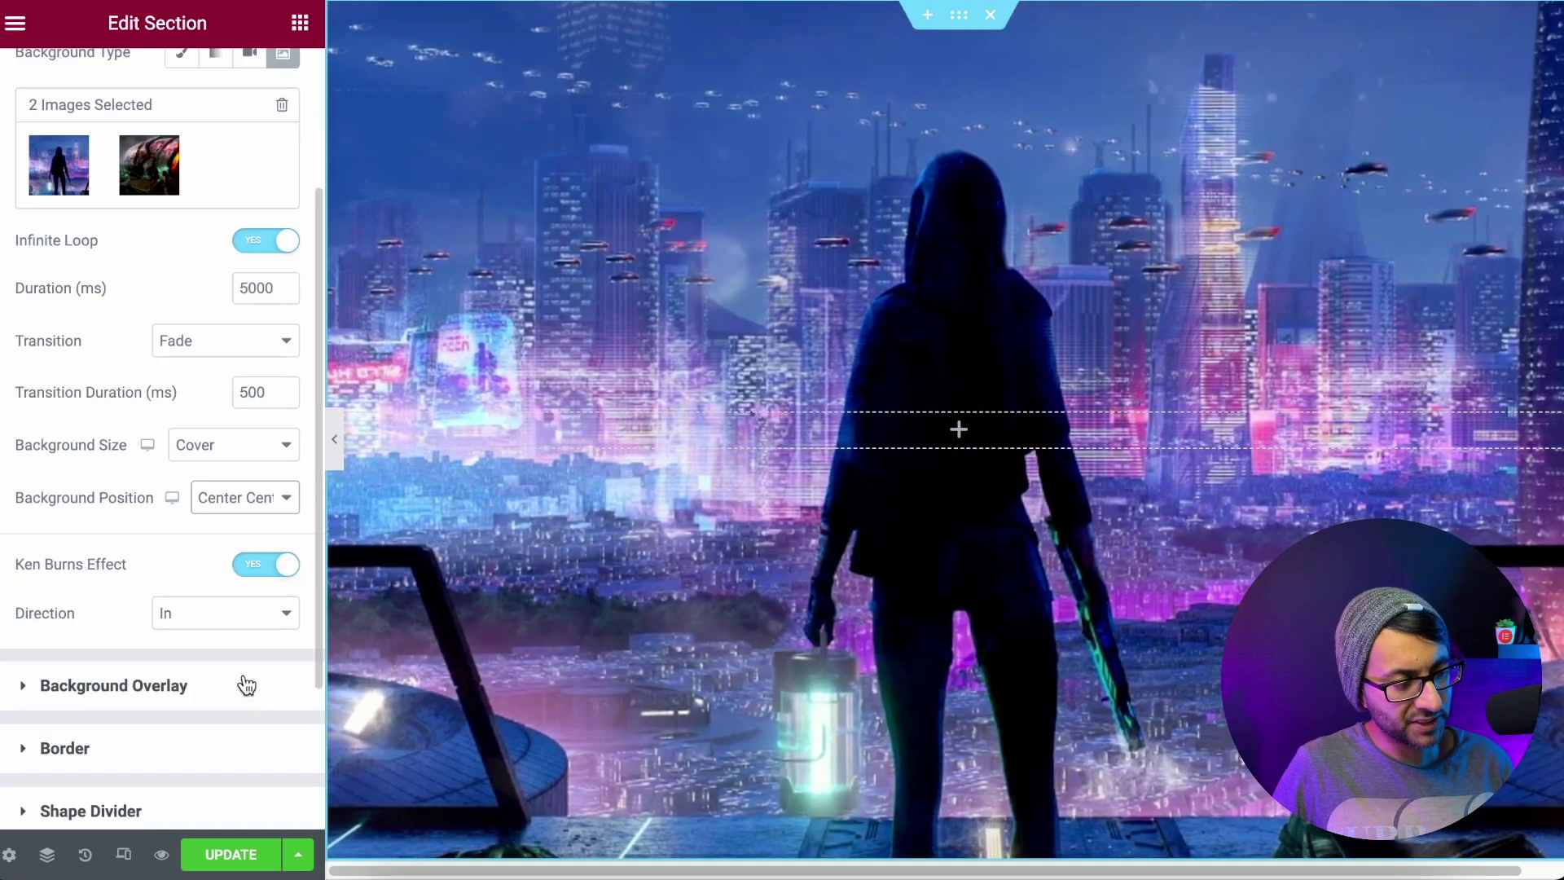
pyautogui.click(252, 627)
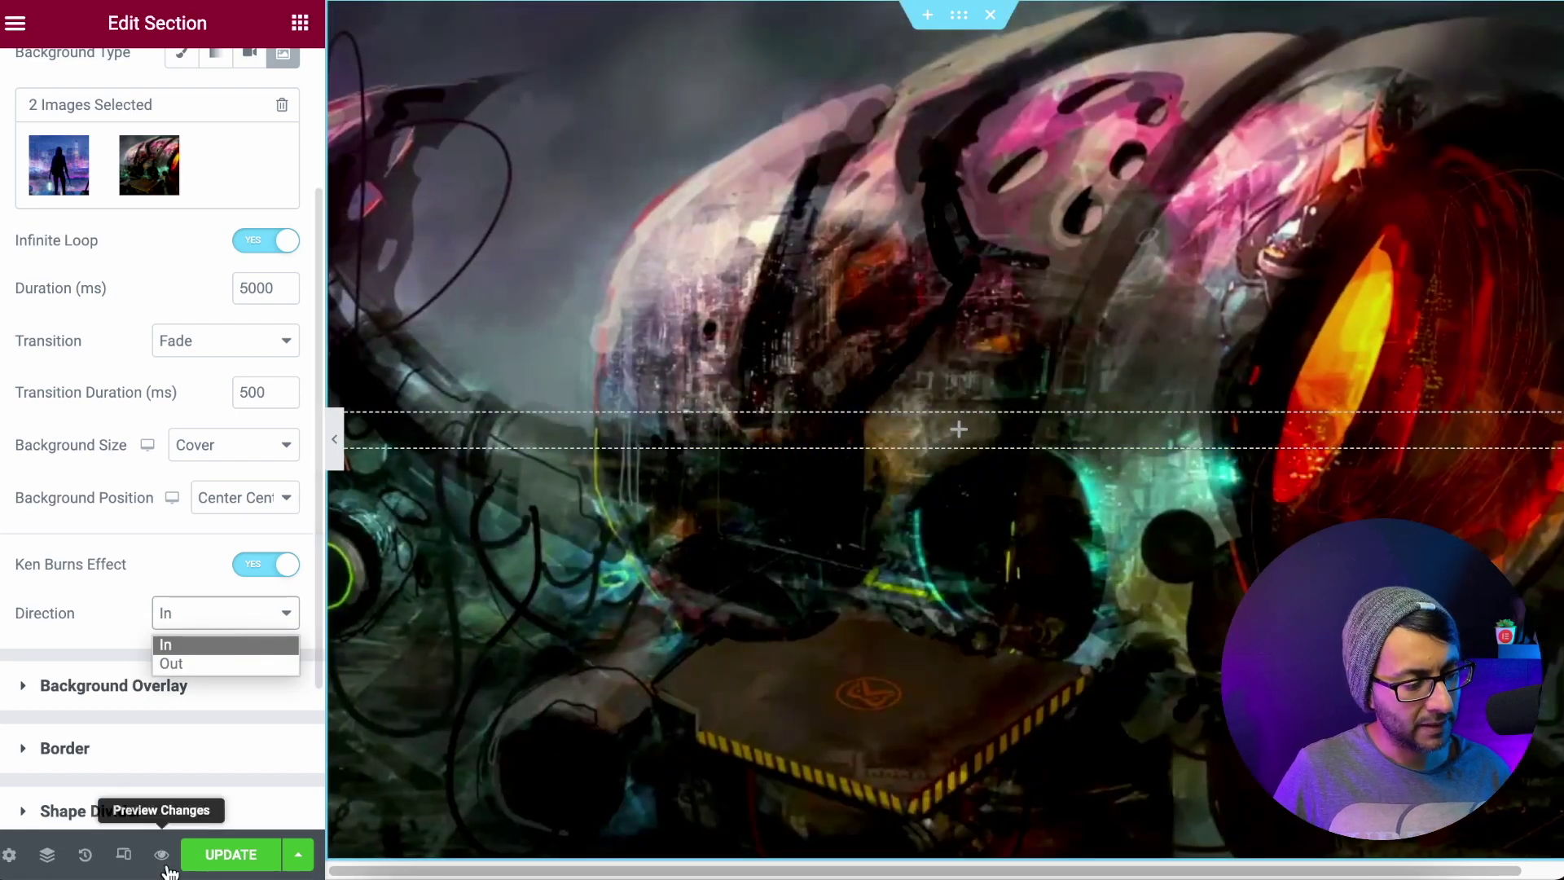
pyautogui.click(163, 859)
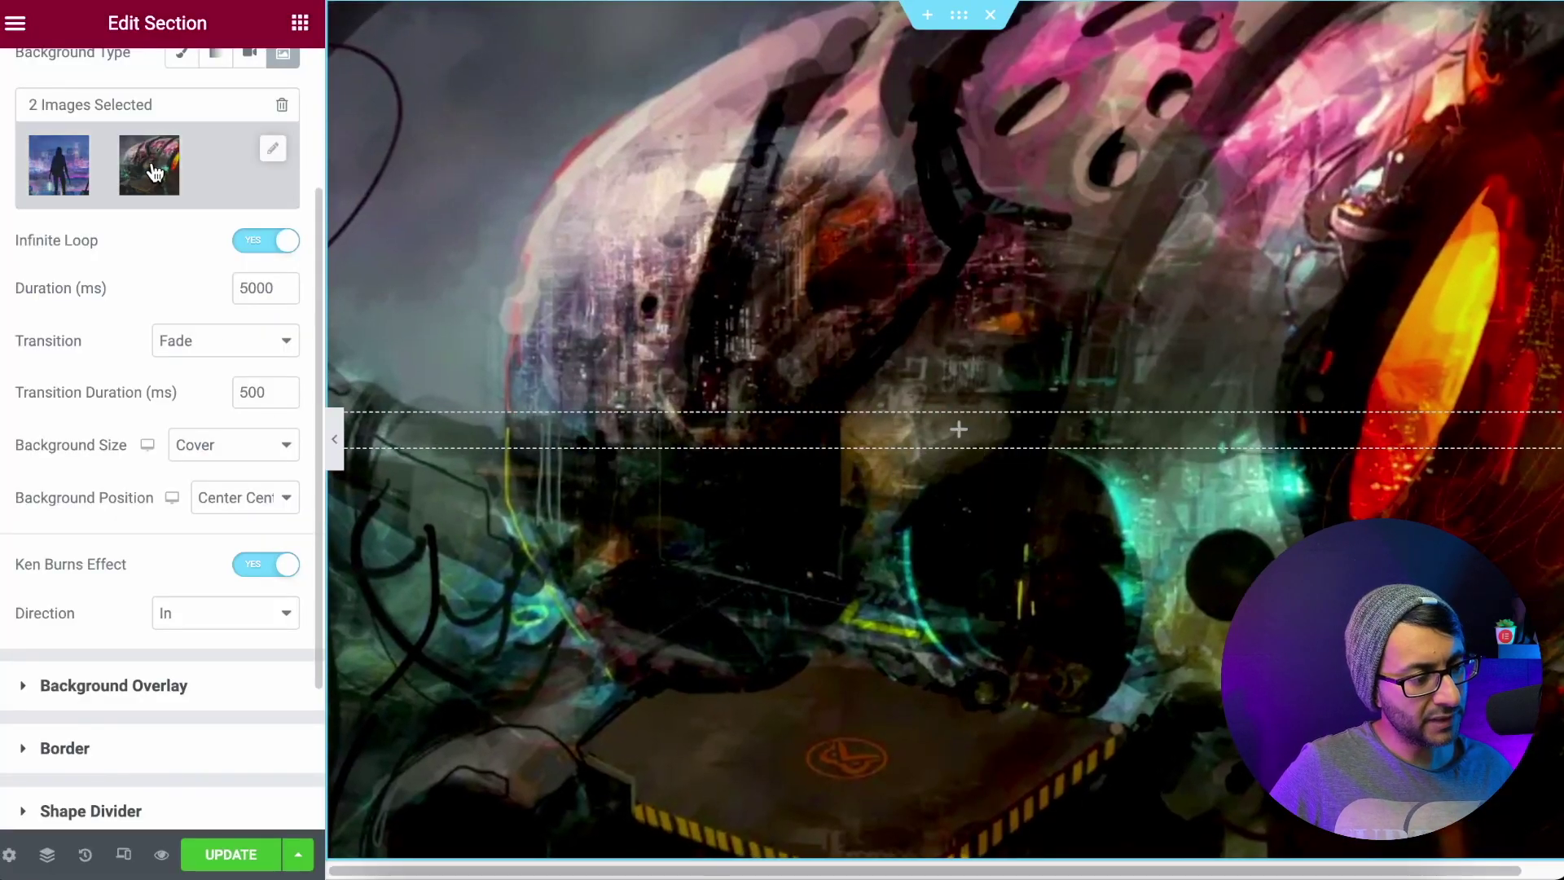
# Remove the spaceship image so the gallery holds only the city image, then preview the page.
pyautogui.click(220, 163)
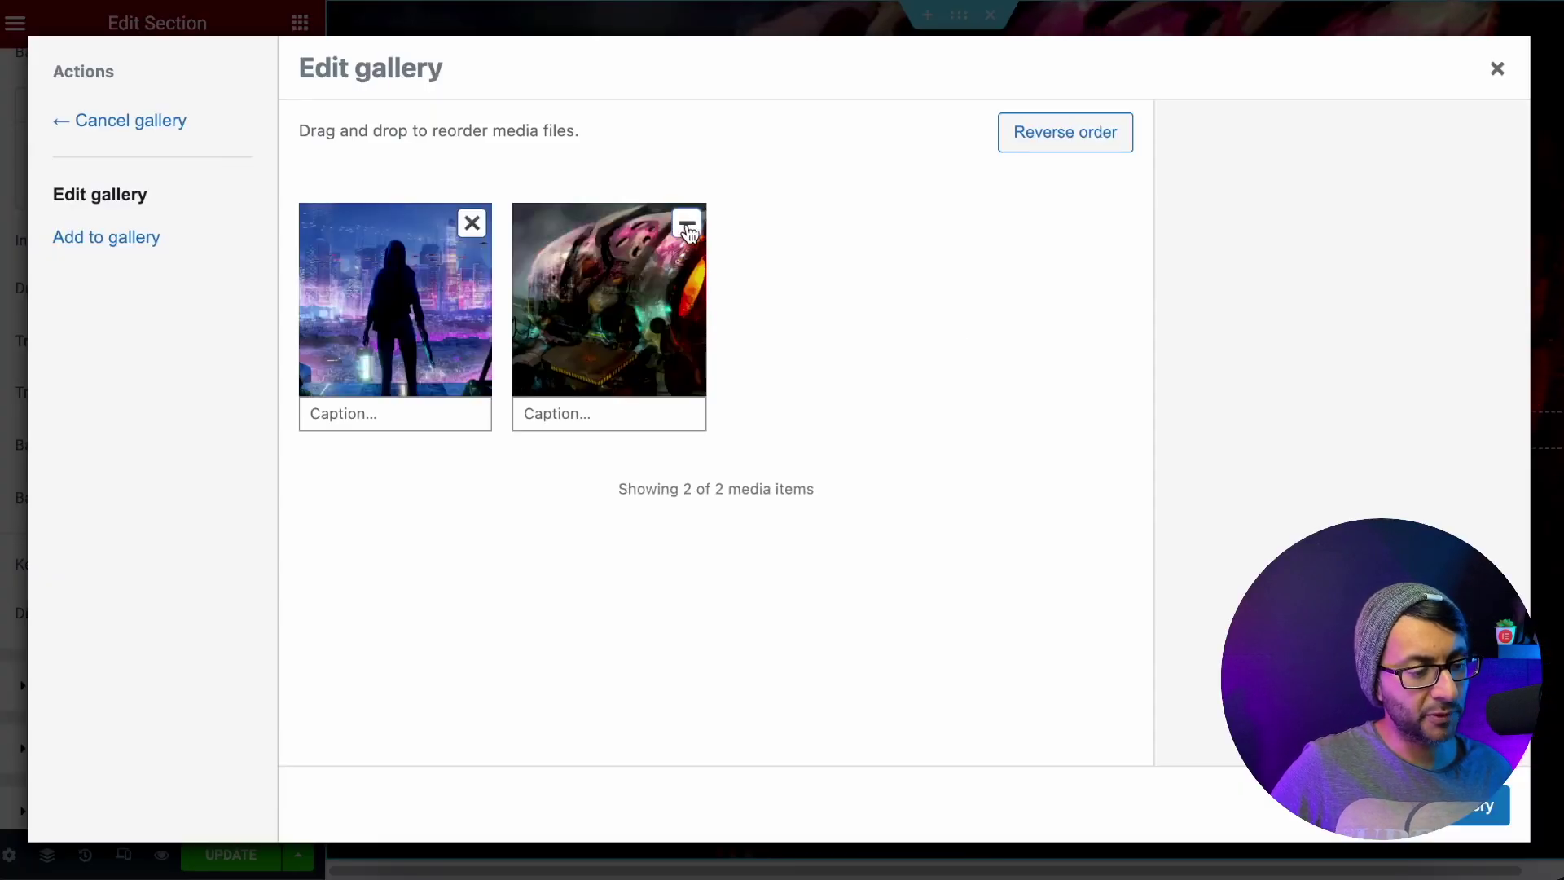
pyautogui.click(686, 225)
pyautogui.click(1470, 819)
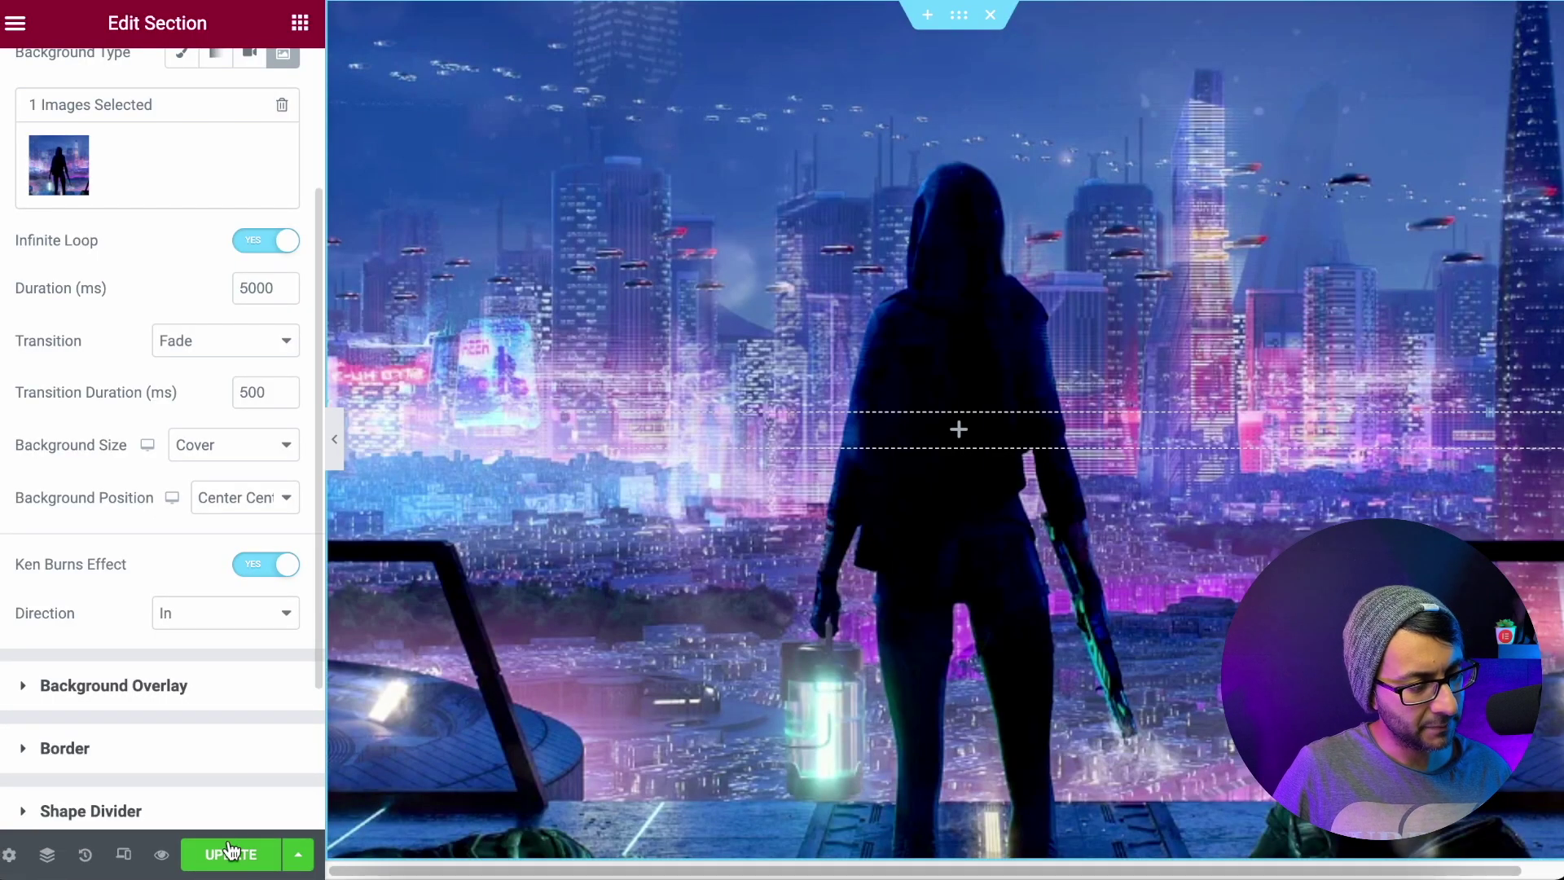
pyautogui.click(161, 857)
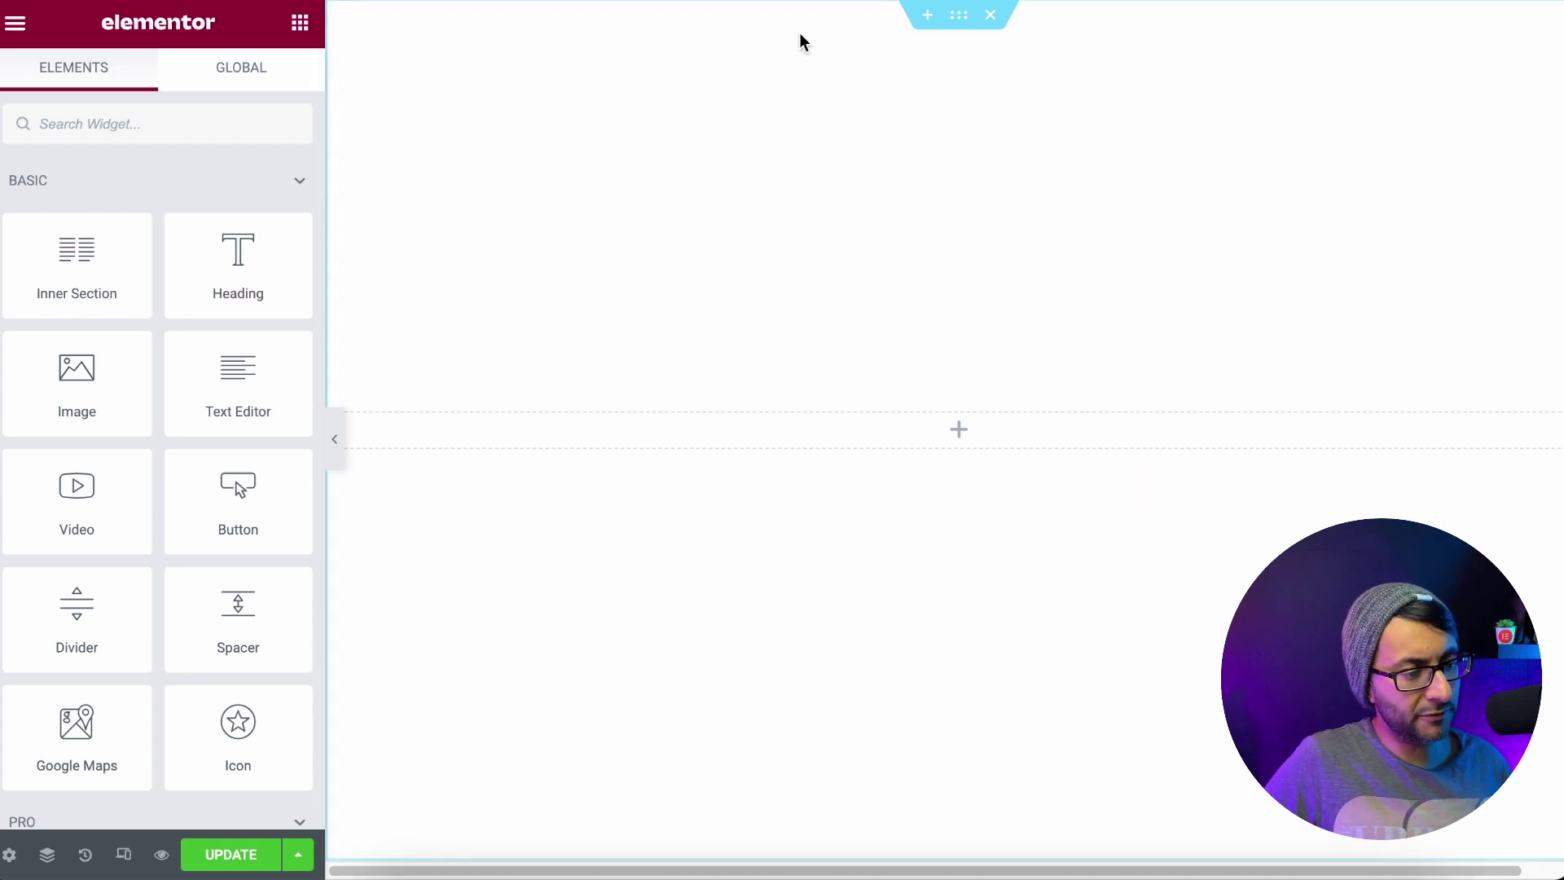
# Set the section's boxed content width to 700.
pyautogui.click(958, 17)
pyautogui.click(43, 90)
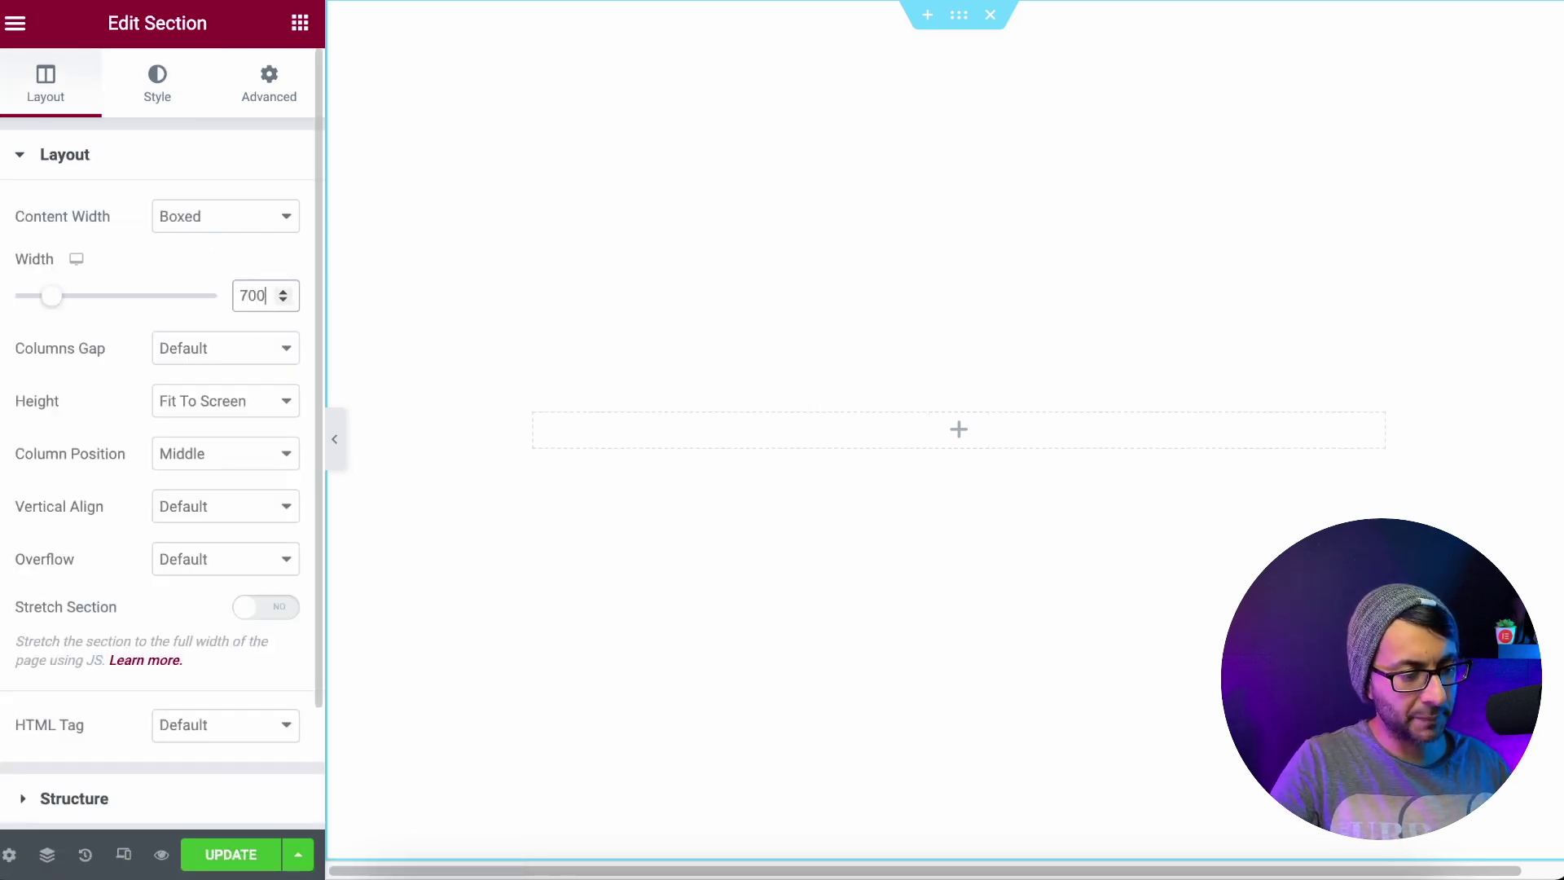
pyautogui.click(265, 295)
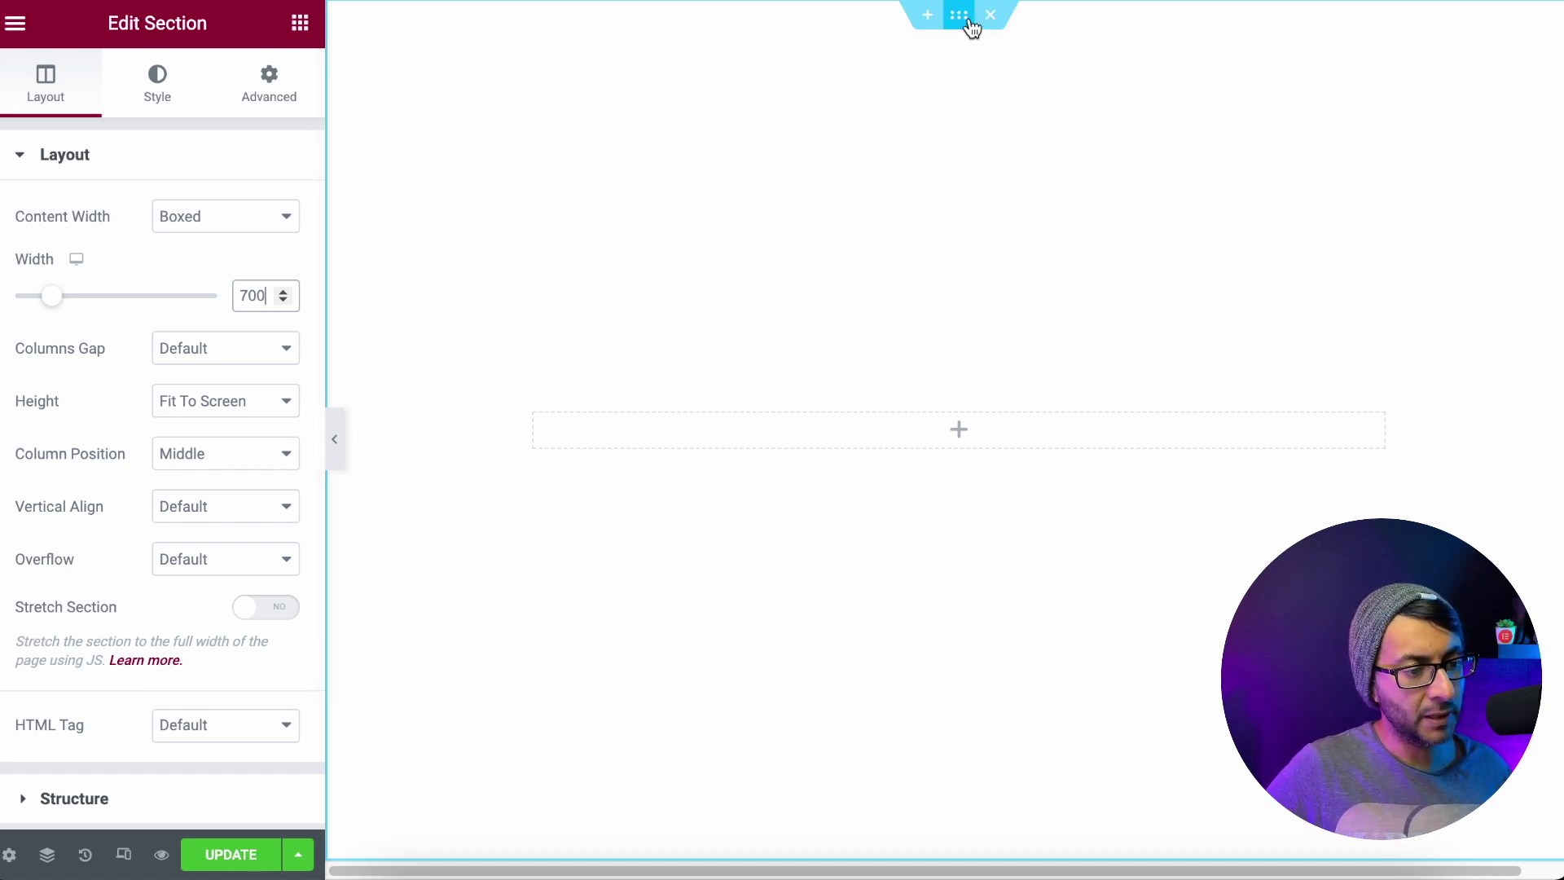
# Add a Heading widget mid-section with global white text colour and font weight 600.
pyautogui.click(300, 23)
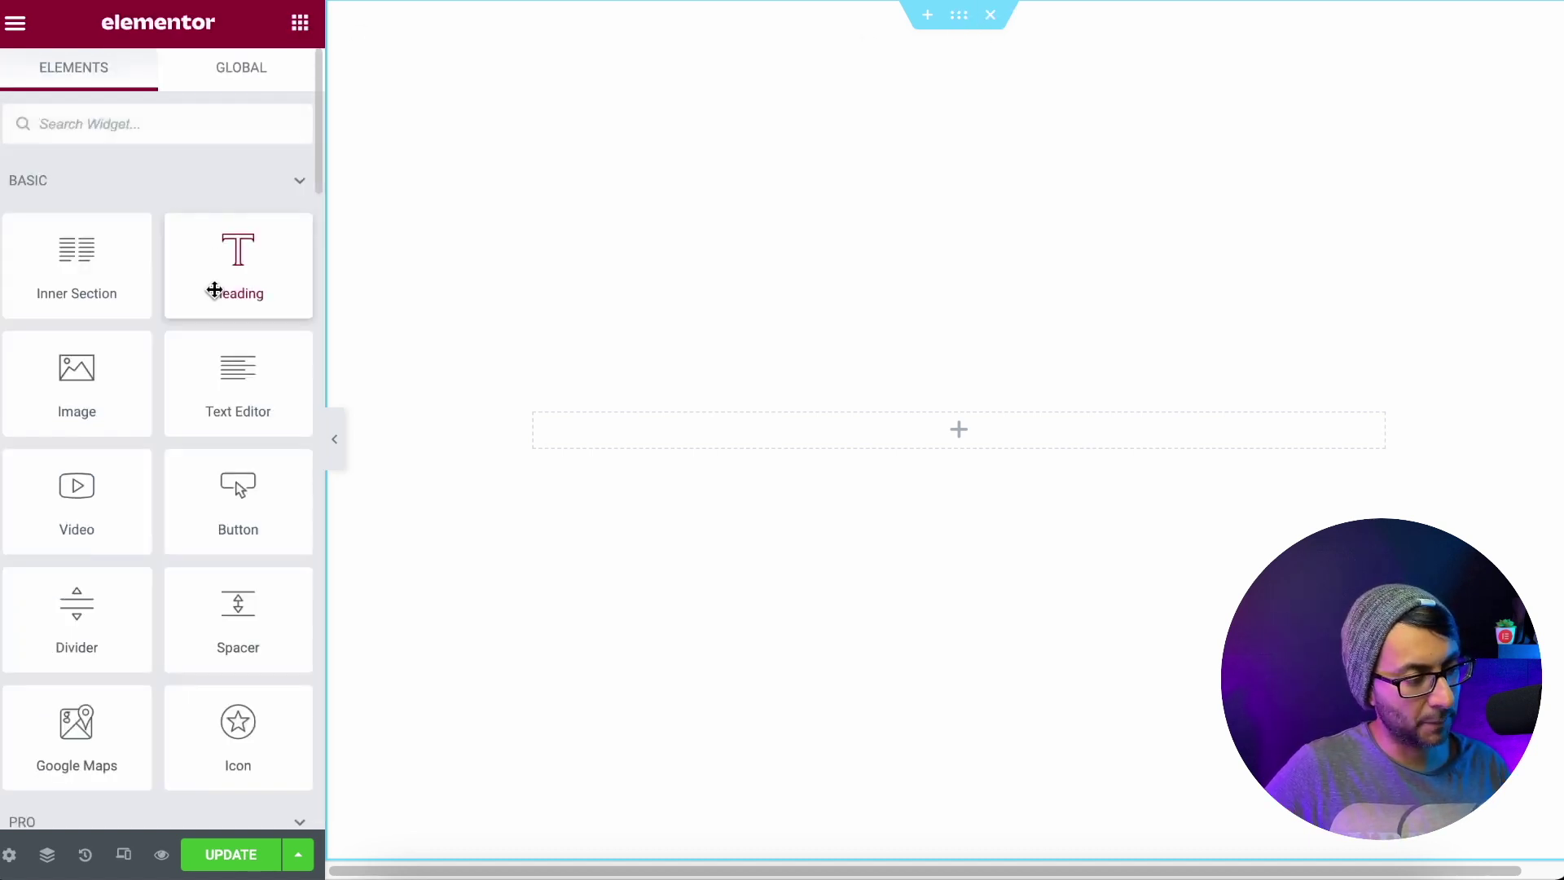
pyautogui.moveTo(209, 294); pyautogui.dragTo(735, 422)
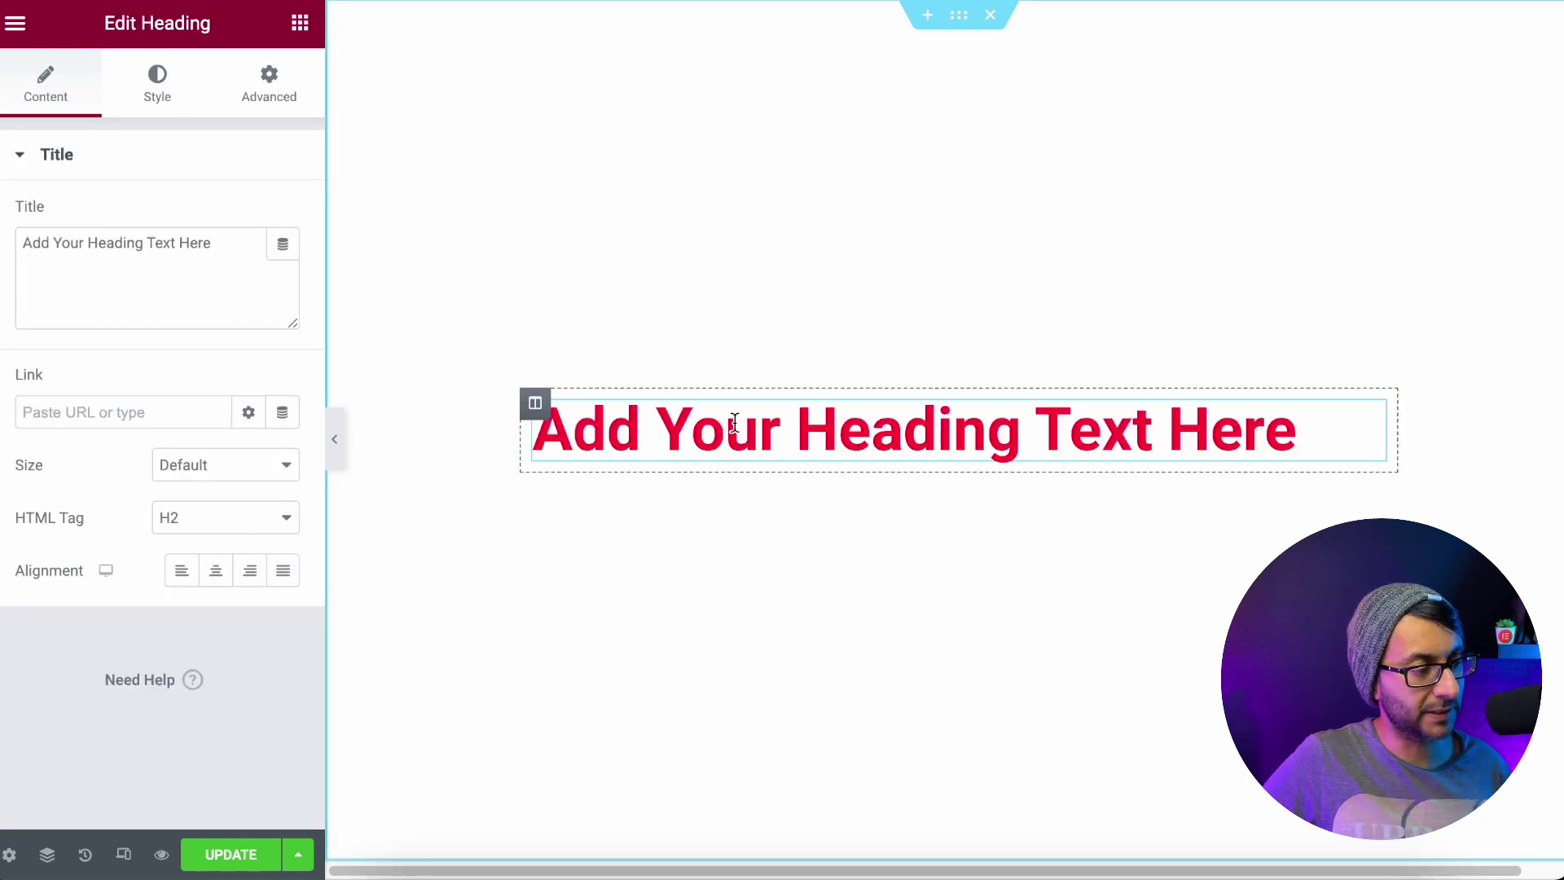
pyautogui.click(166, 98)
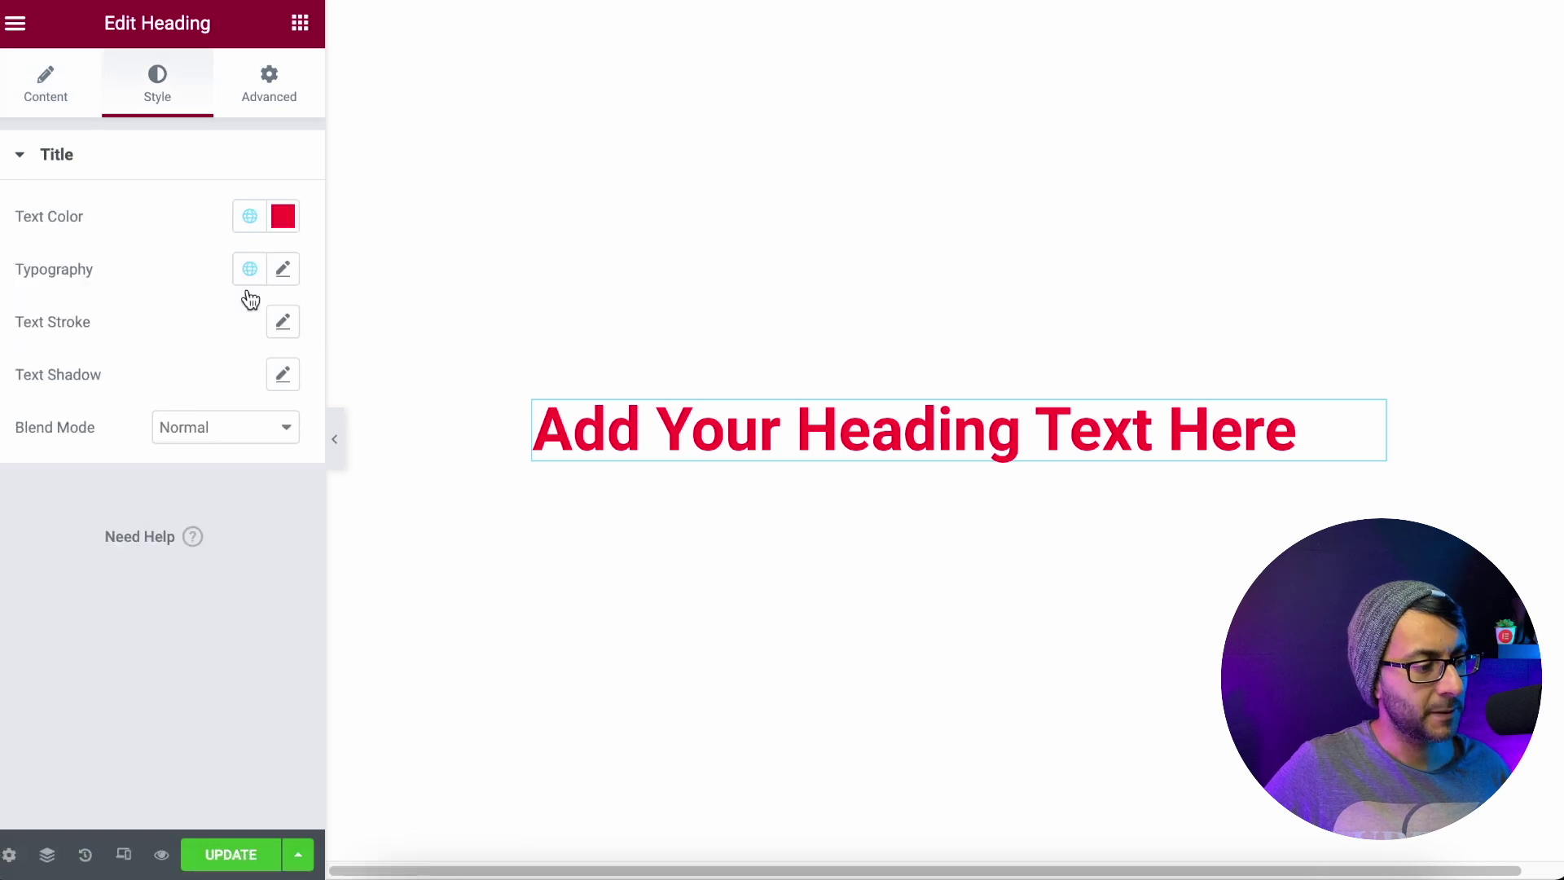
pyautogui.click(251, 217)
pyautogui.click(144, 510)
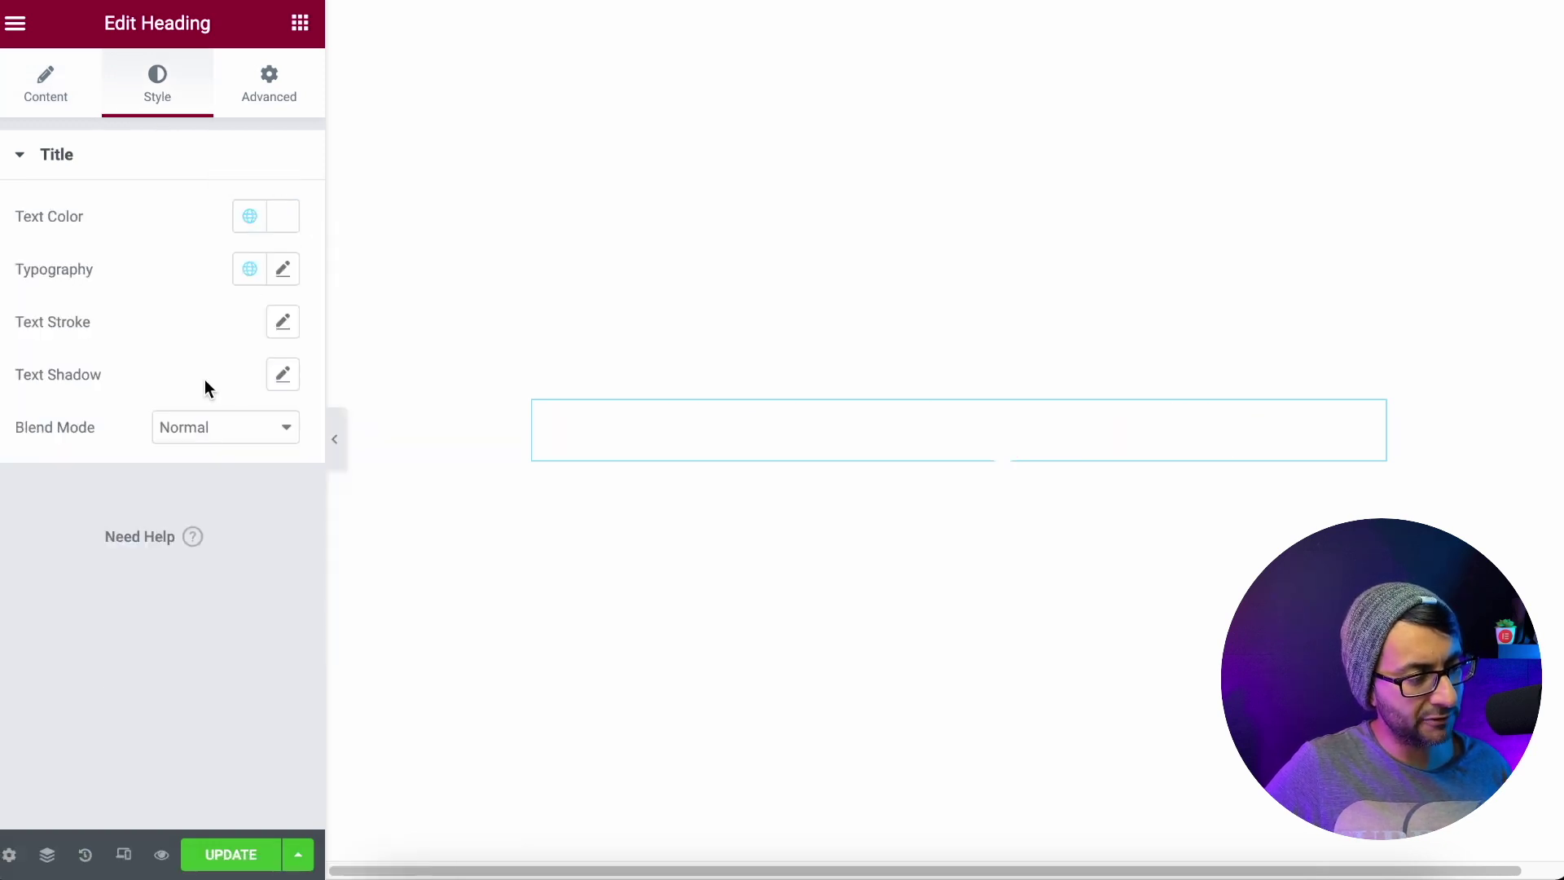
pyautogui.click(282, 270)
pyautogui.click(233, 519)
pyautogui.click(223, 698)
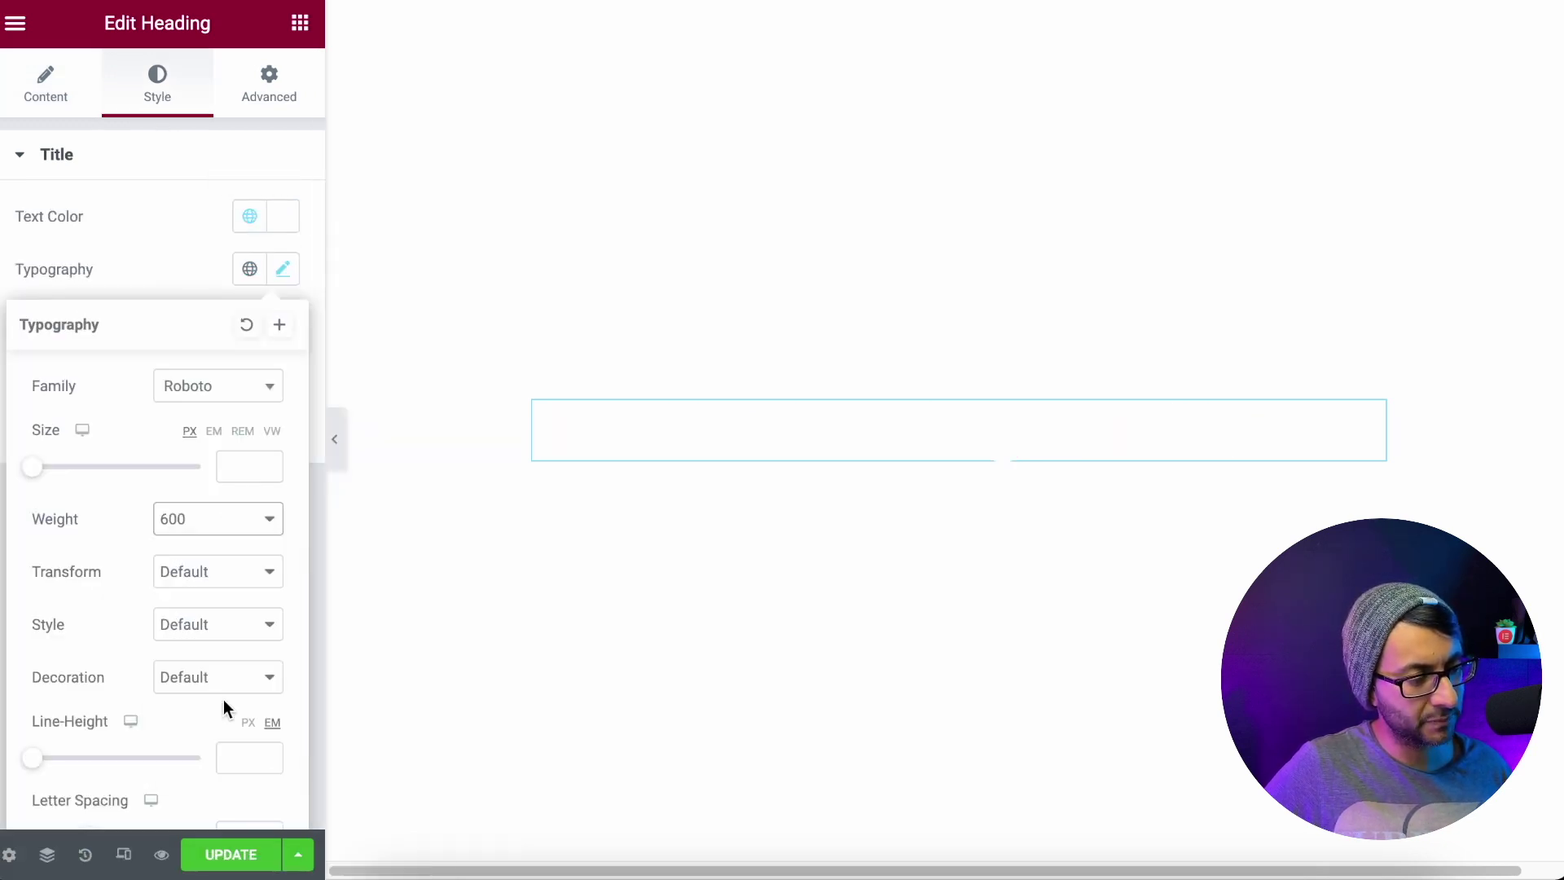
pyautogui.click(958, 17)
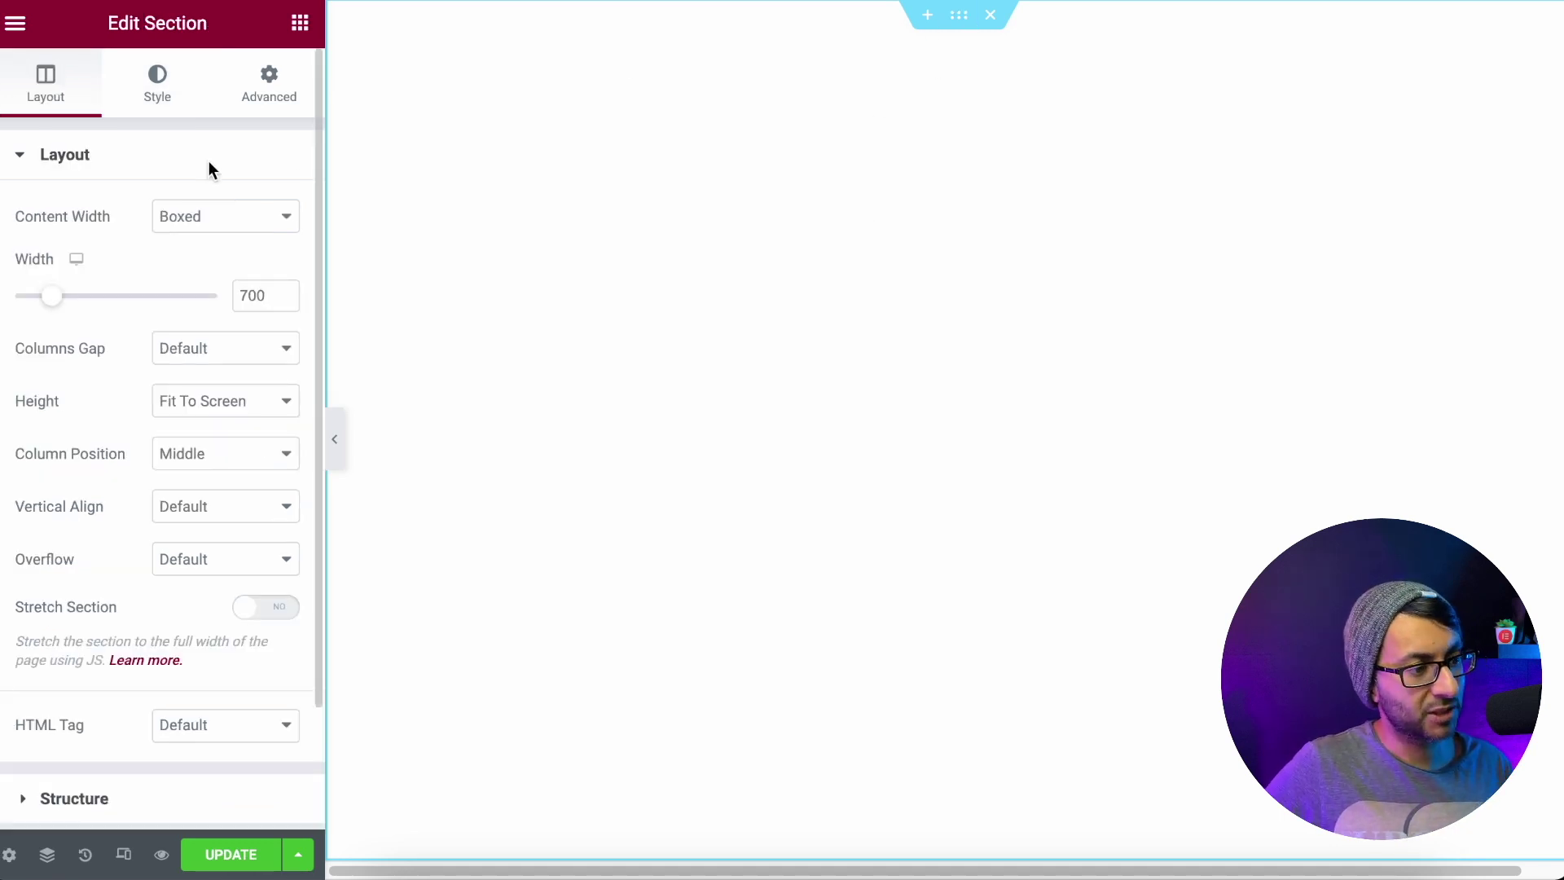
# Switch the section background to Classic using the city image 3.webp.
pyautogui.click(166, 103)
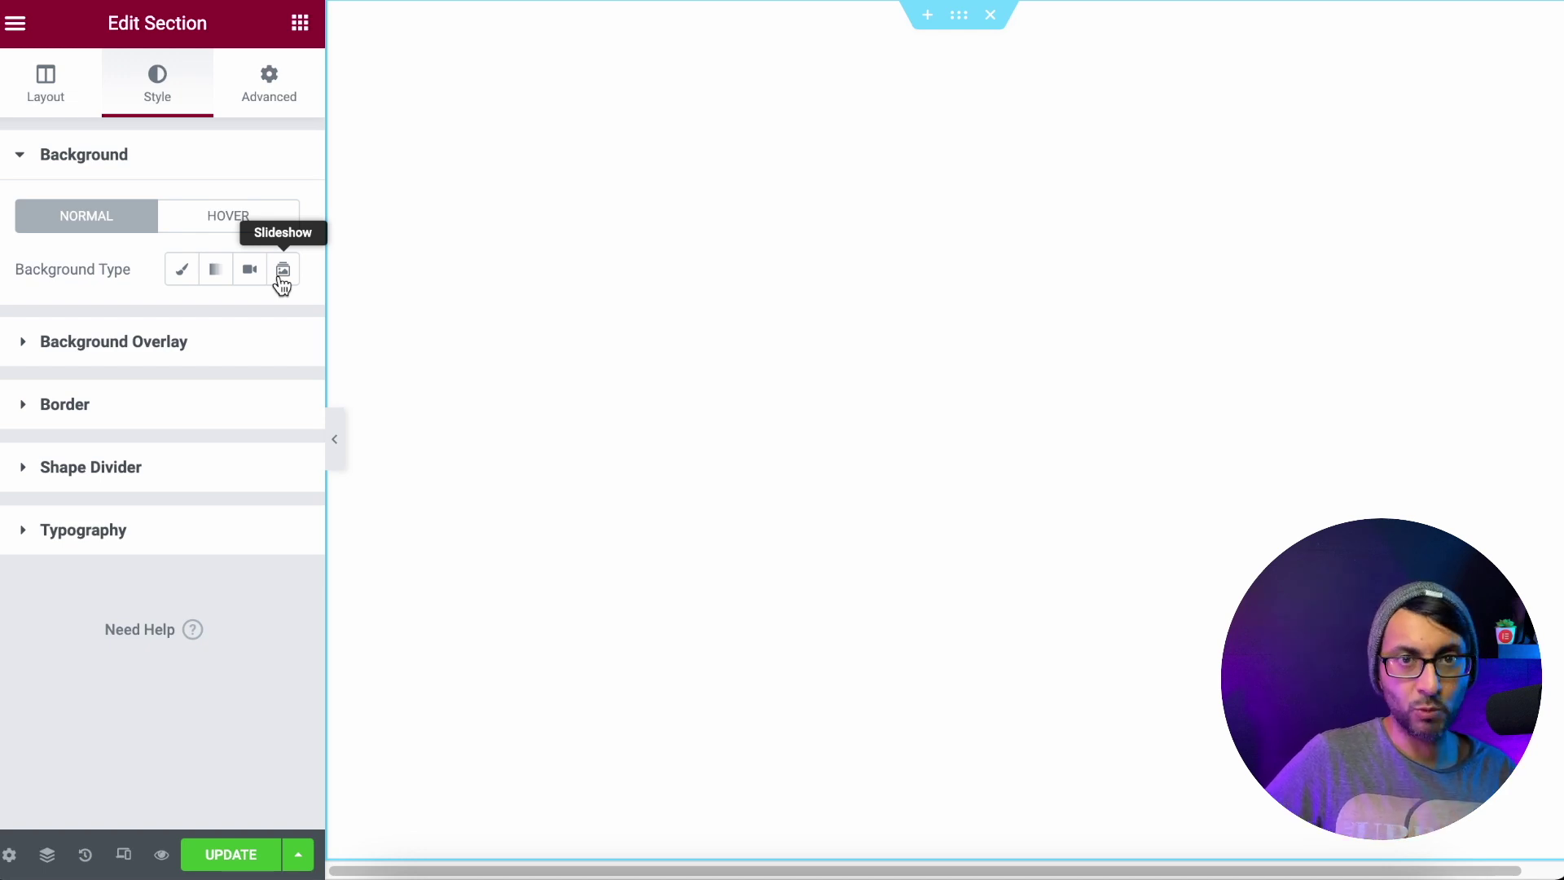
pyautogui.click(181, 273)
pyautogui.click(199, 412)
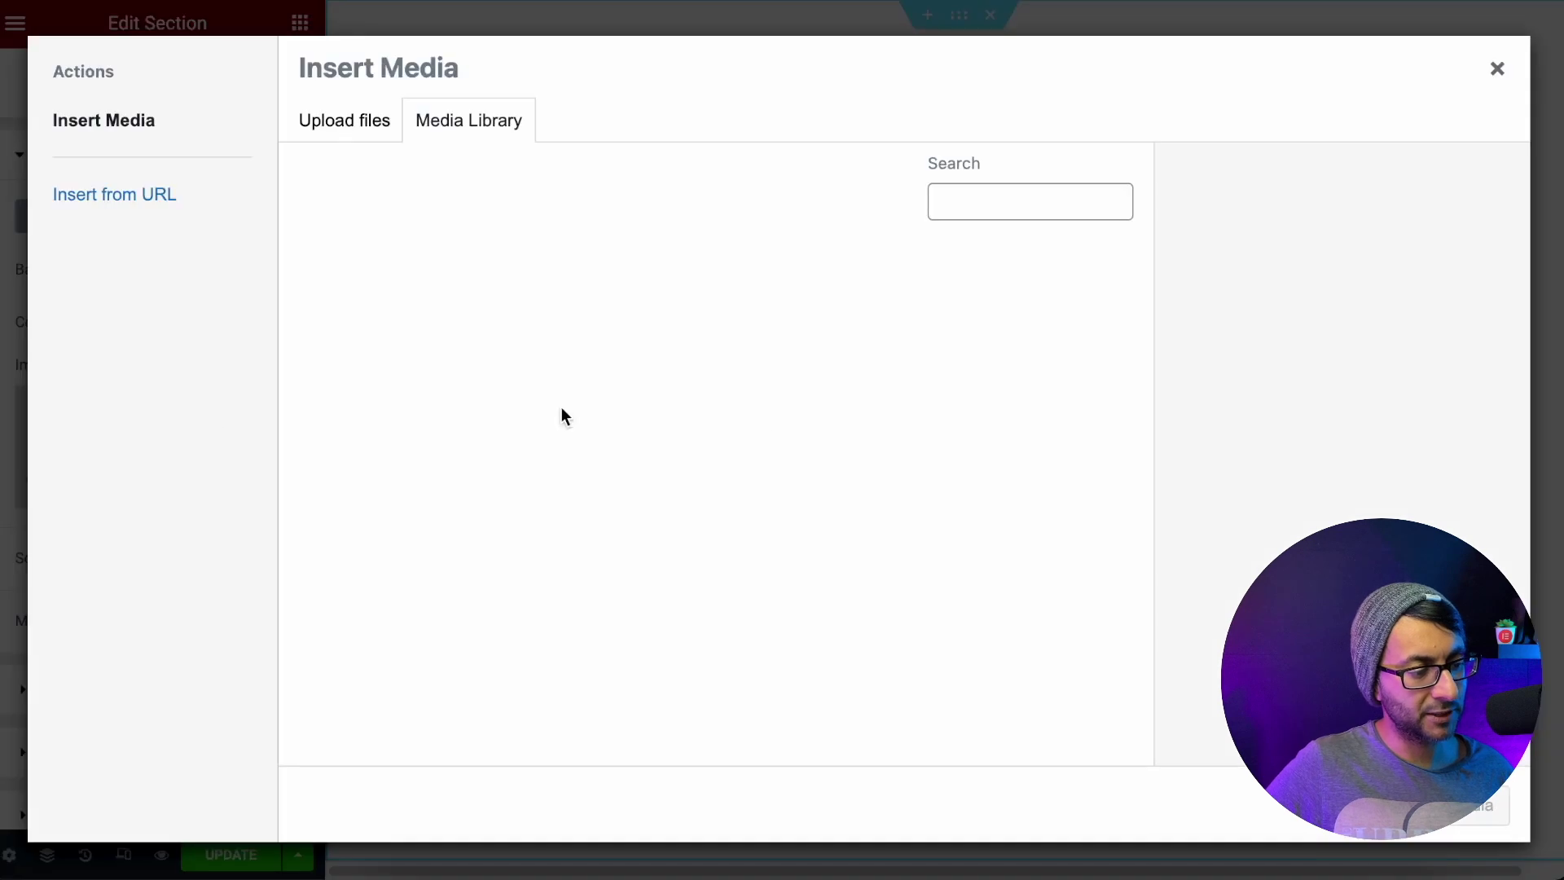
pyautogui.moveTo(1145, 255); pyautogui.dragTo(1126, 554)
pyautogui.click(729, 481)
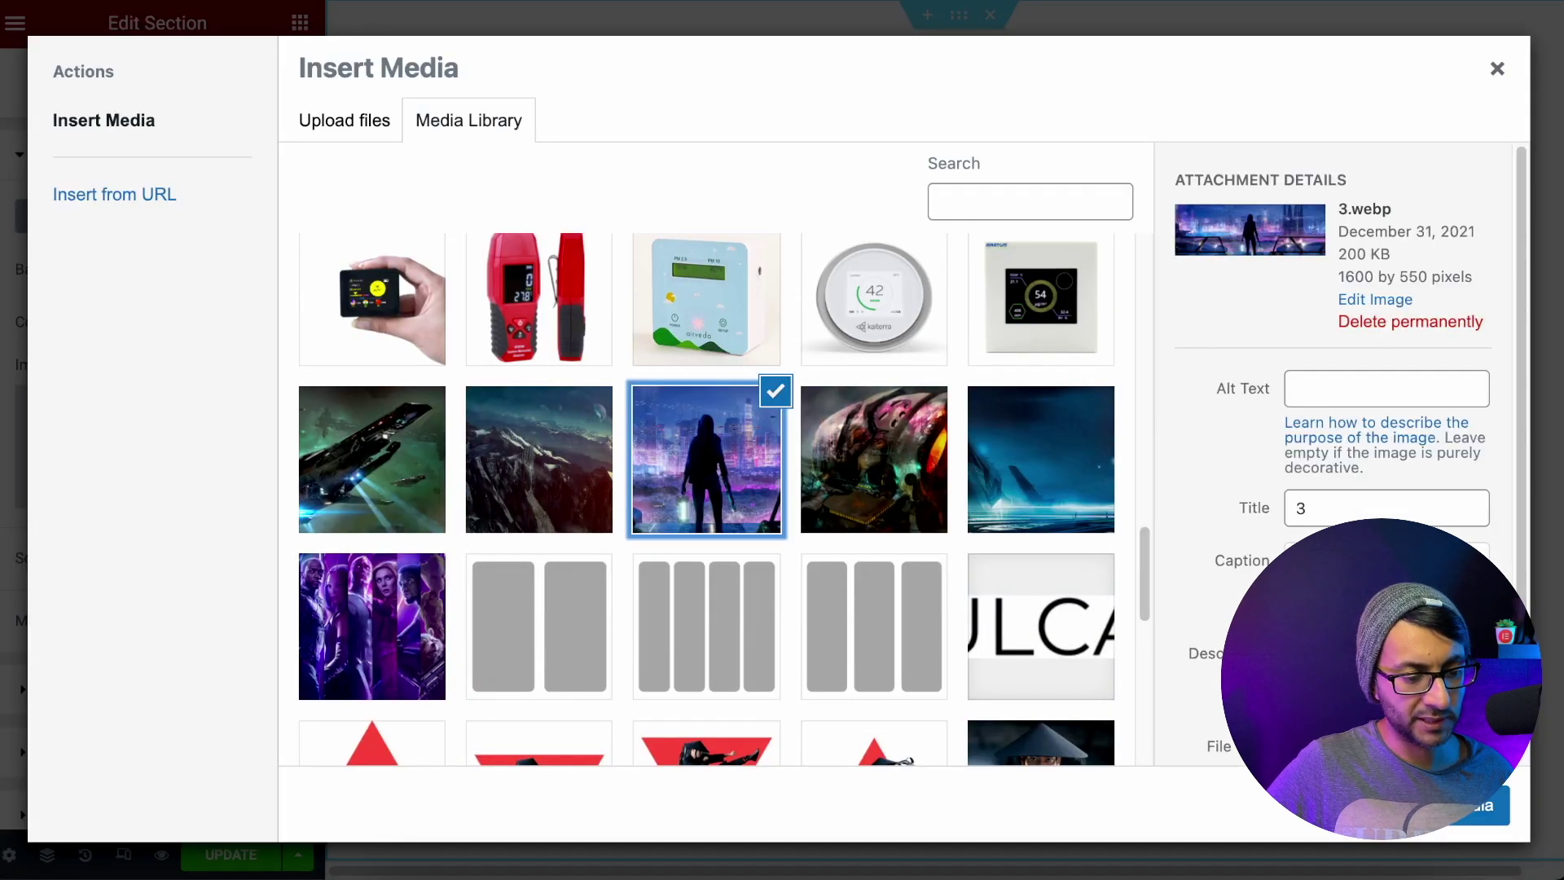
pyautogui.click(1479, 806)
pyautogui.click(233, 554)
# Set the background image to Center Center, Cover and No-repeat, then go to the Advanced CSS Classes field.
pyautogui.click(223, 585)
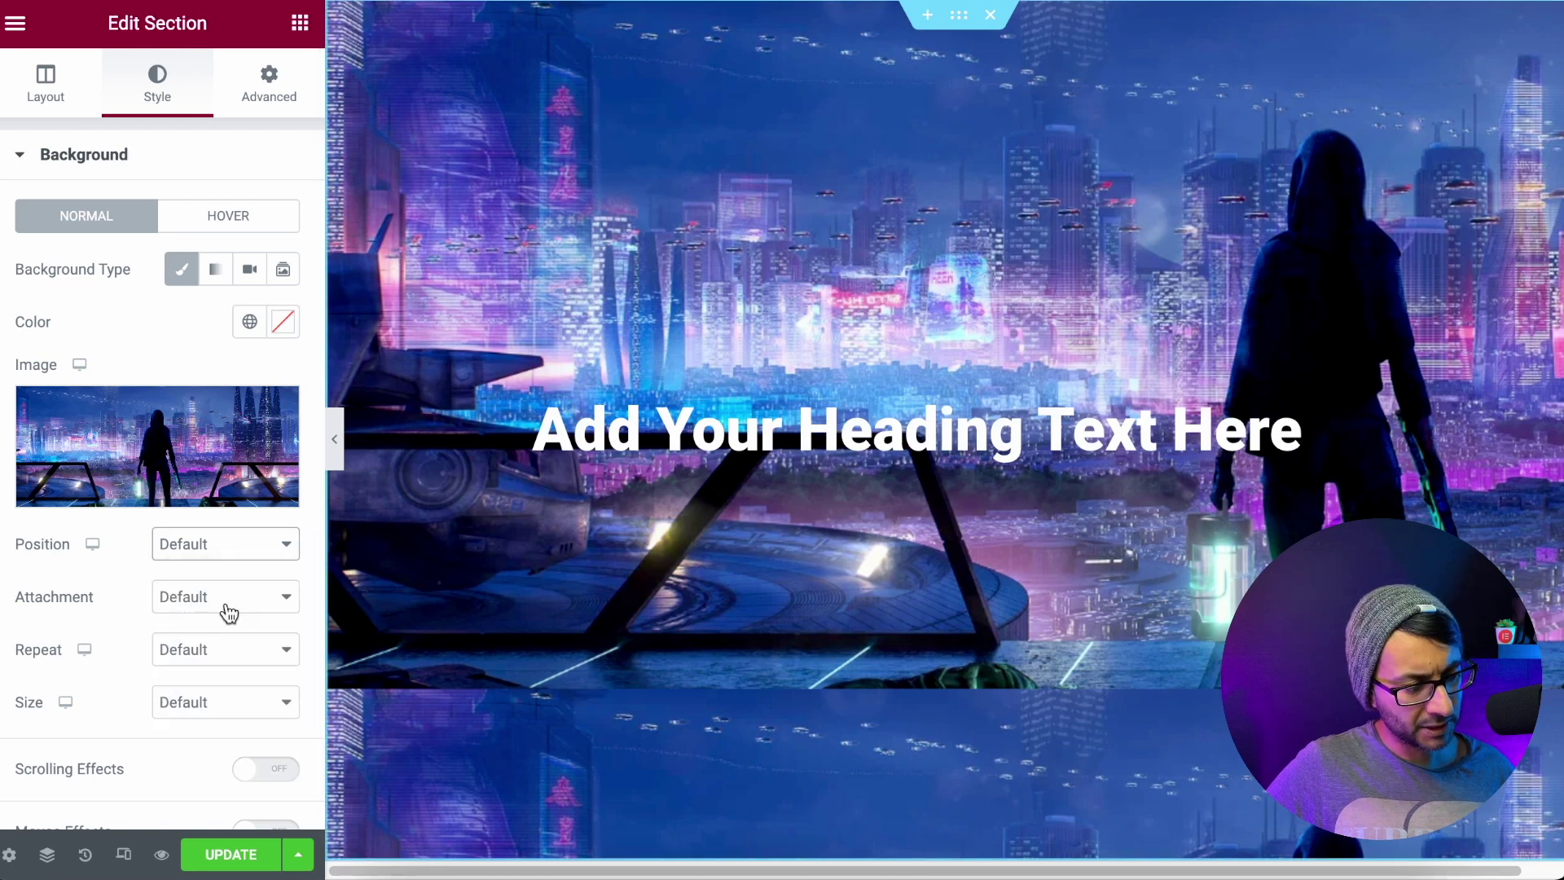
pyautogui.click(210, 706)
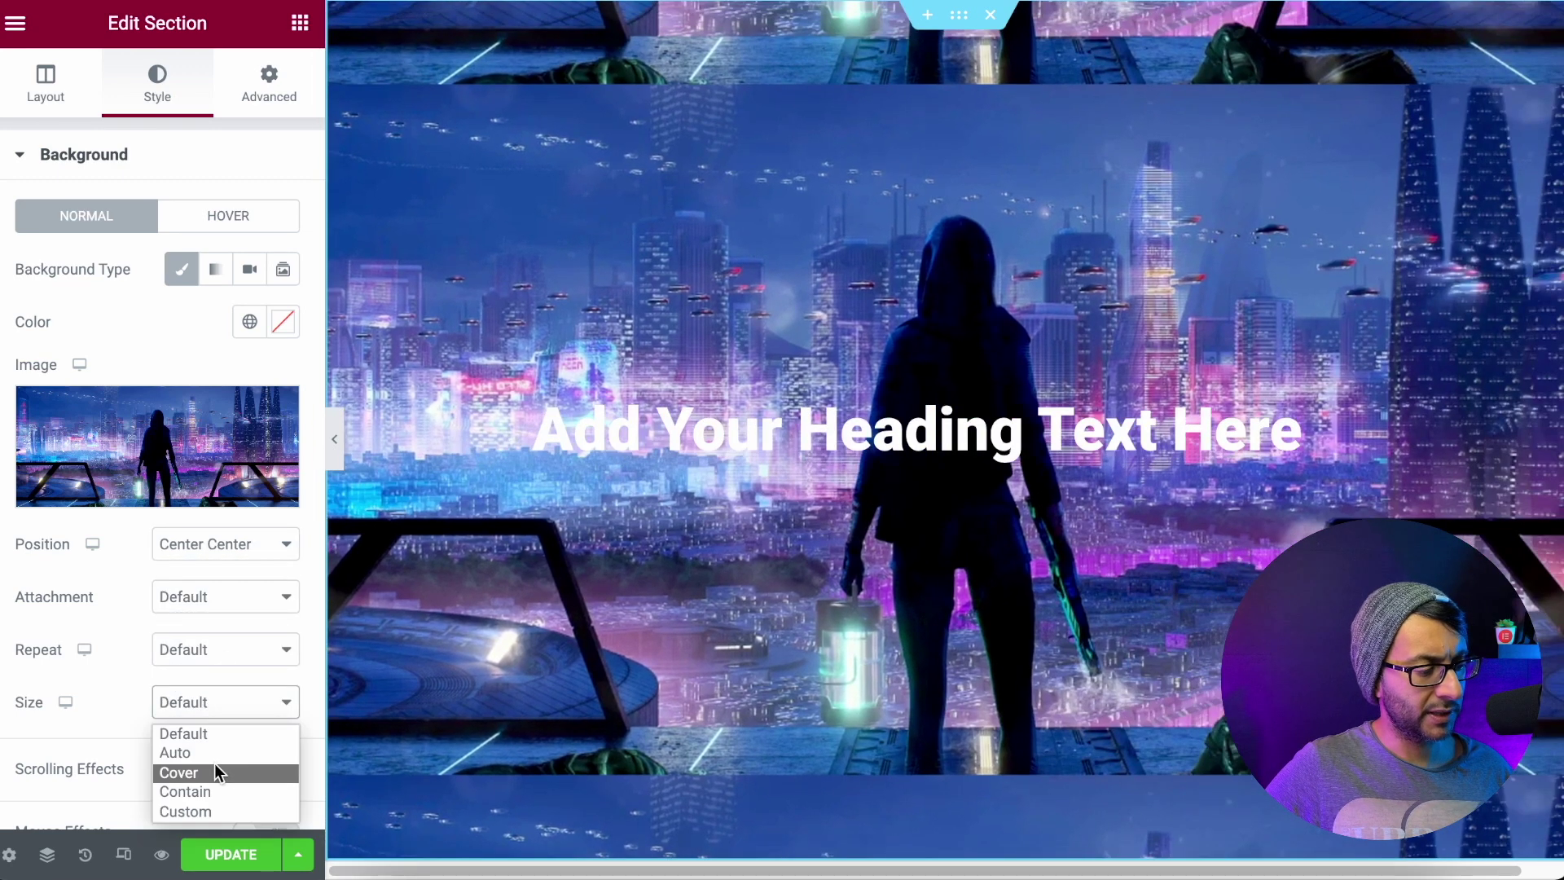
pyautogui.click(213, 768)
pyautogui.click(226, 647)
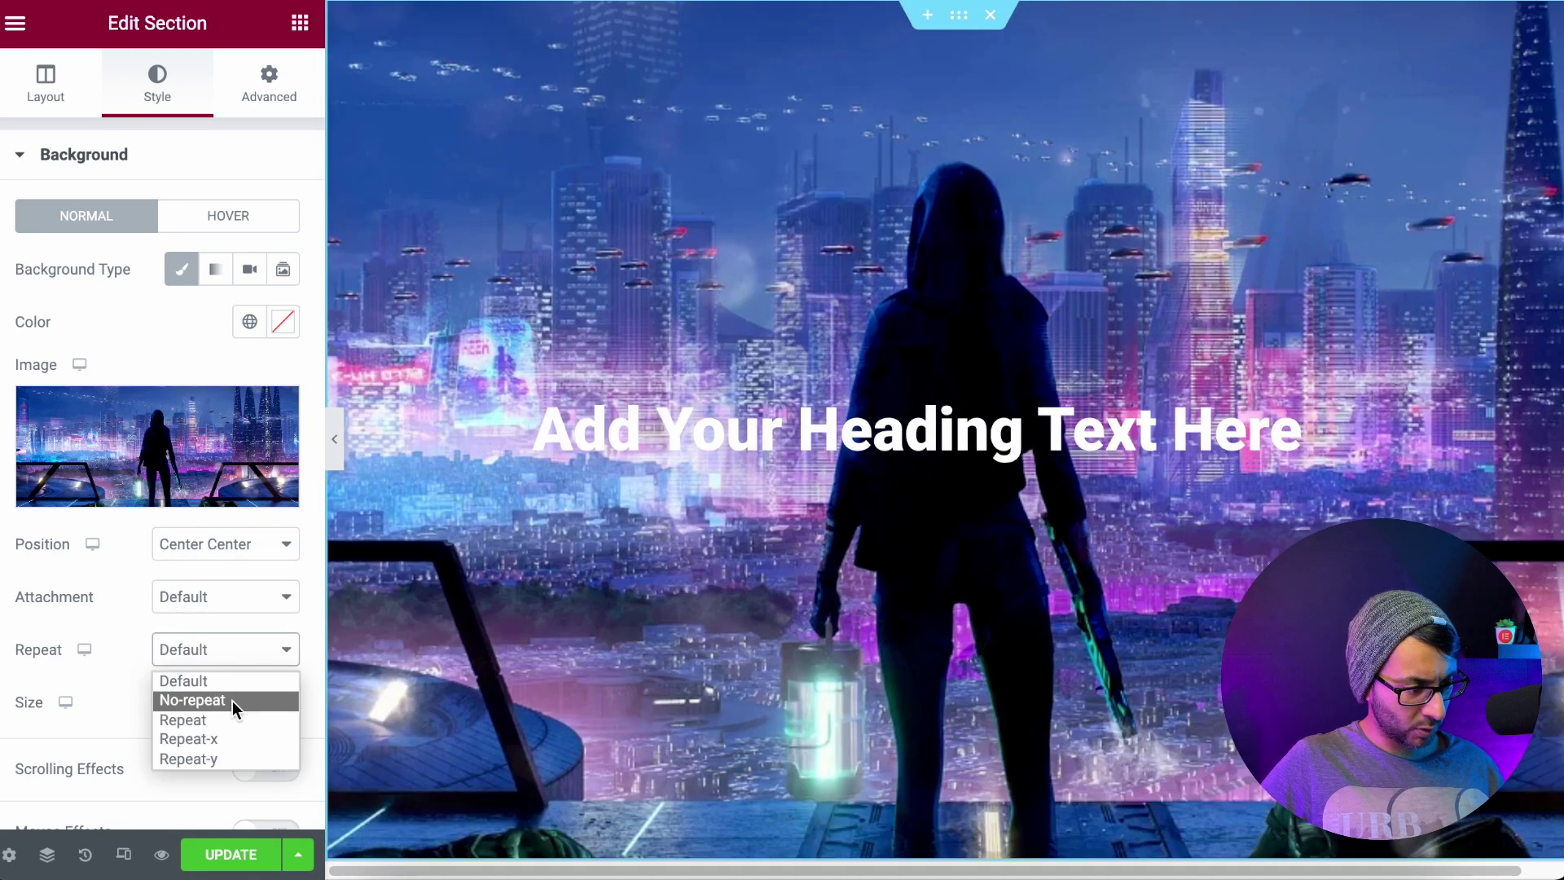
pyautogui.click(232, 700)
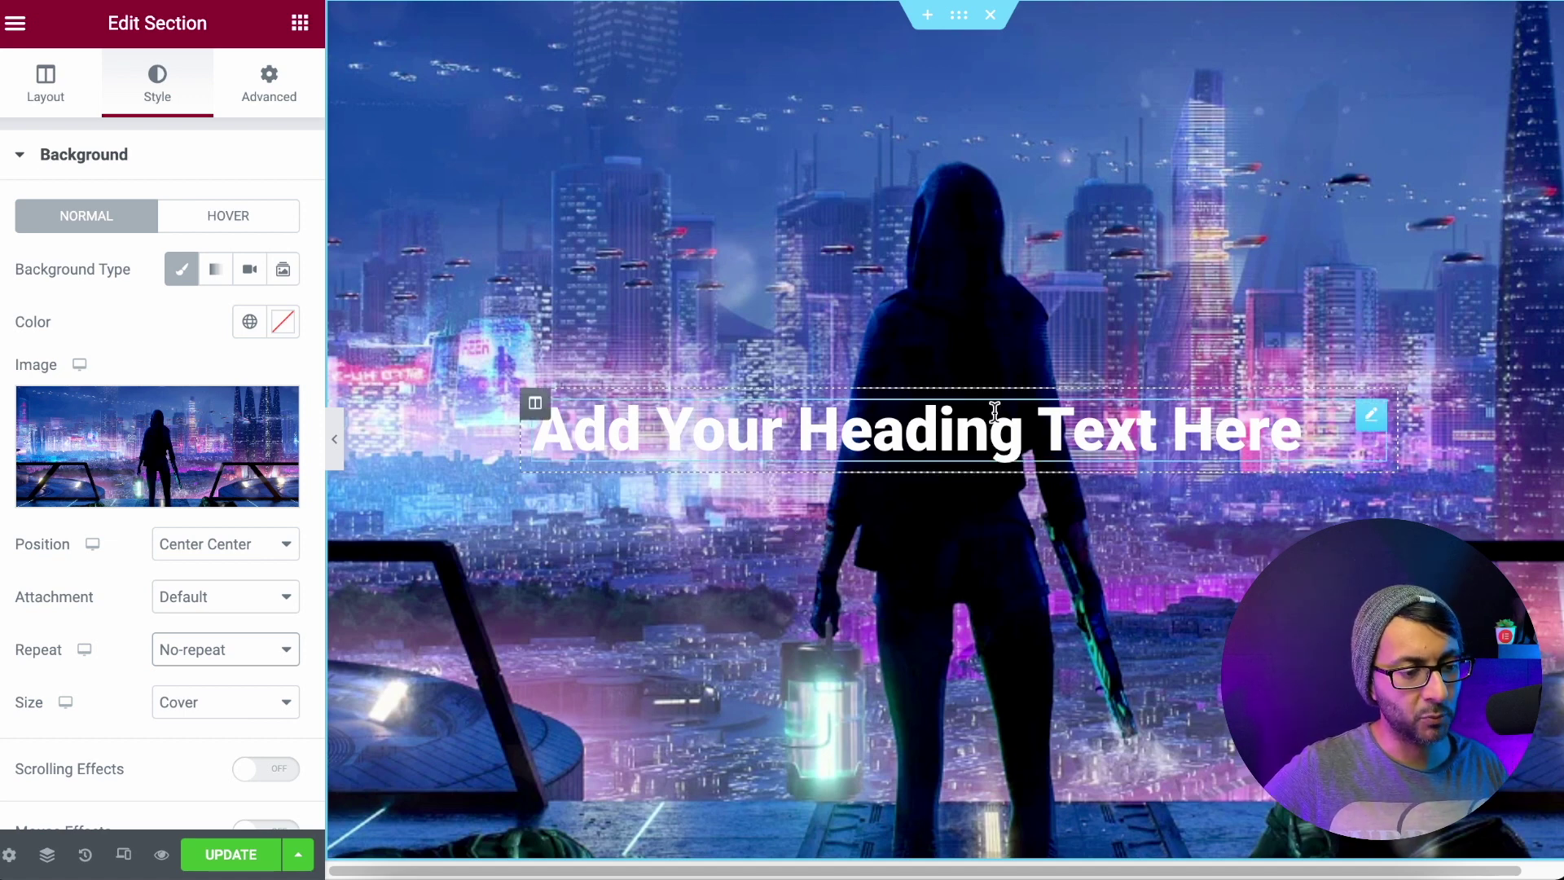
pyautogui.click(269, 81)
pyautogui.click(209, 519)
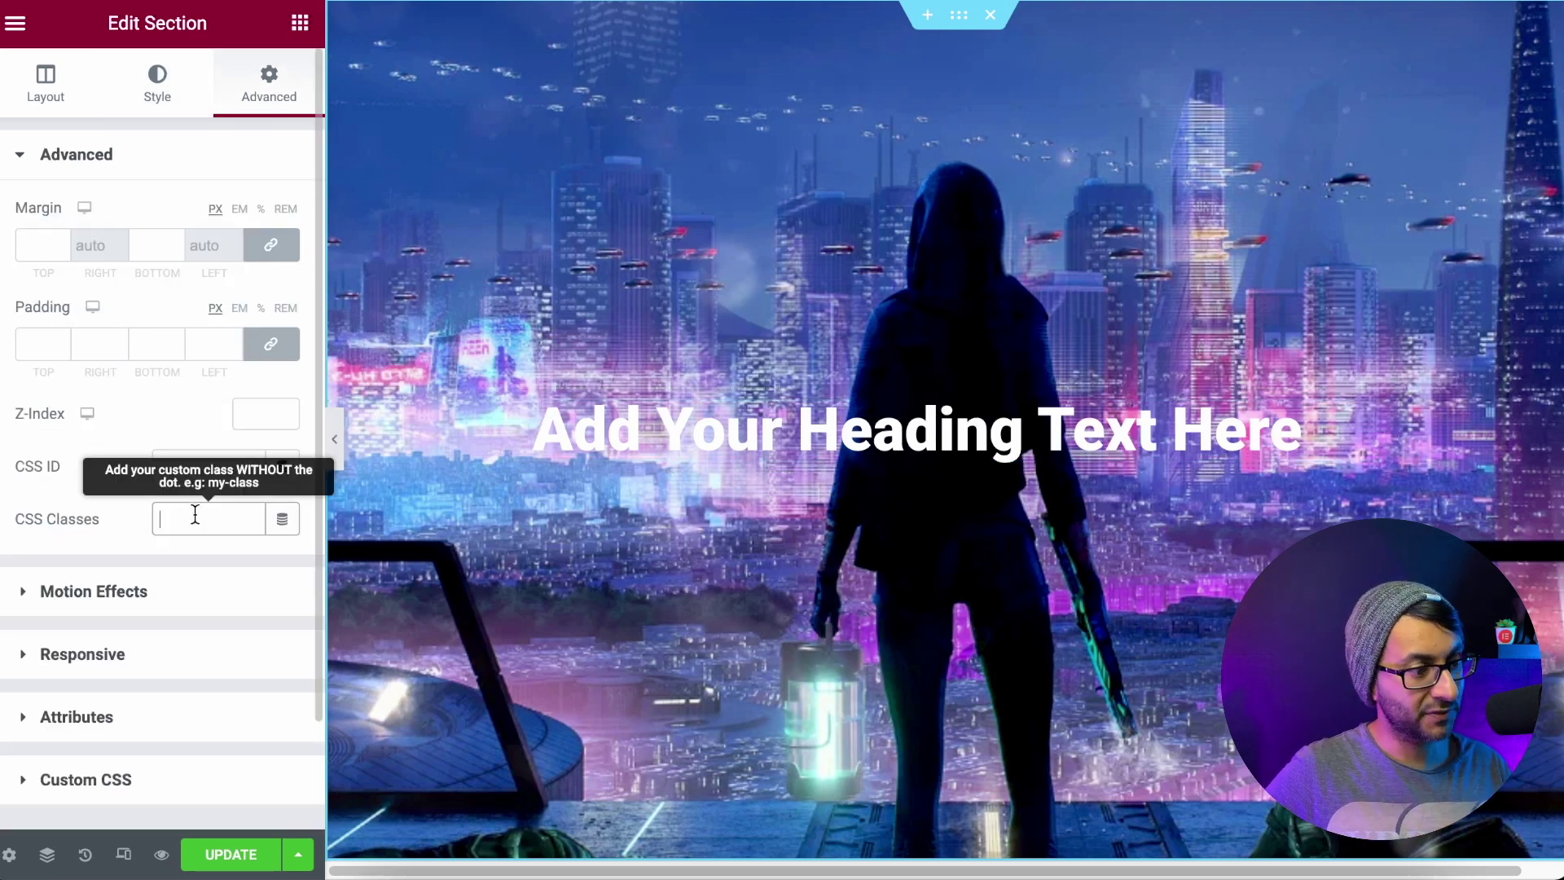
# Give the section the CSS class kenimage and dismiss the autofill suggestions.
pyautogui.write('kenima')
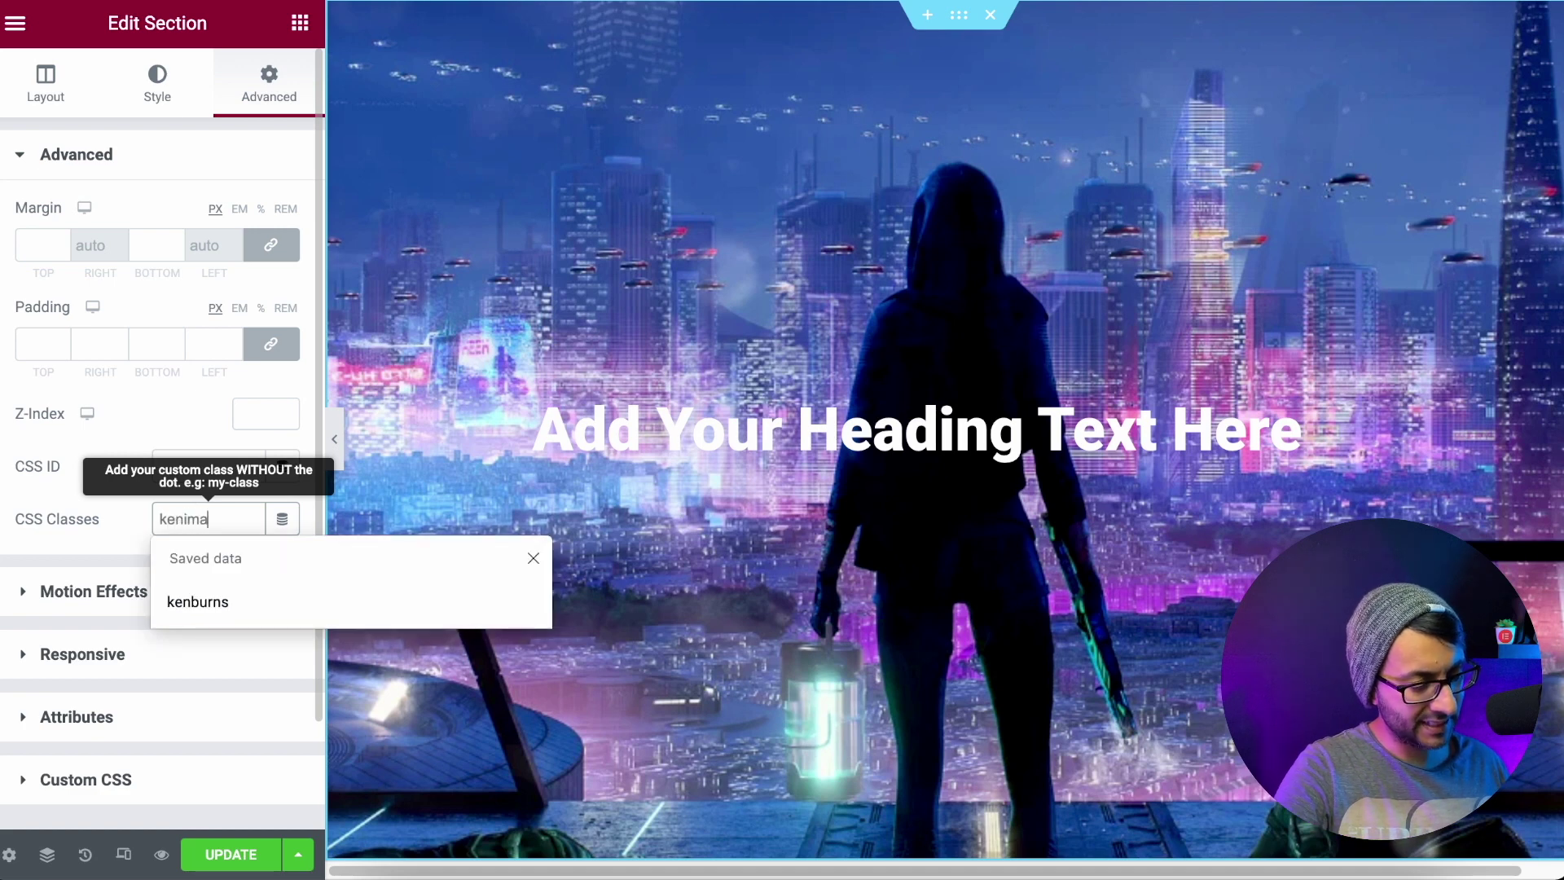
pyautogui.write('ge')
pyautogui.click(453, 469)
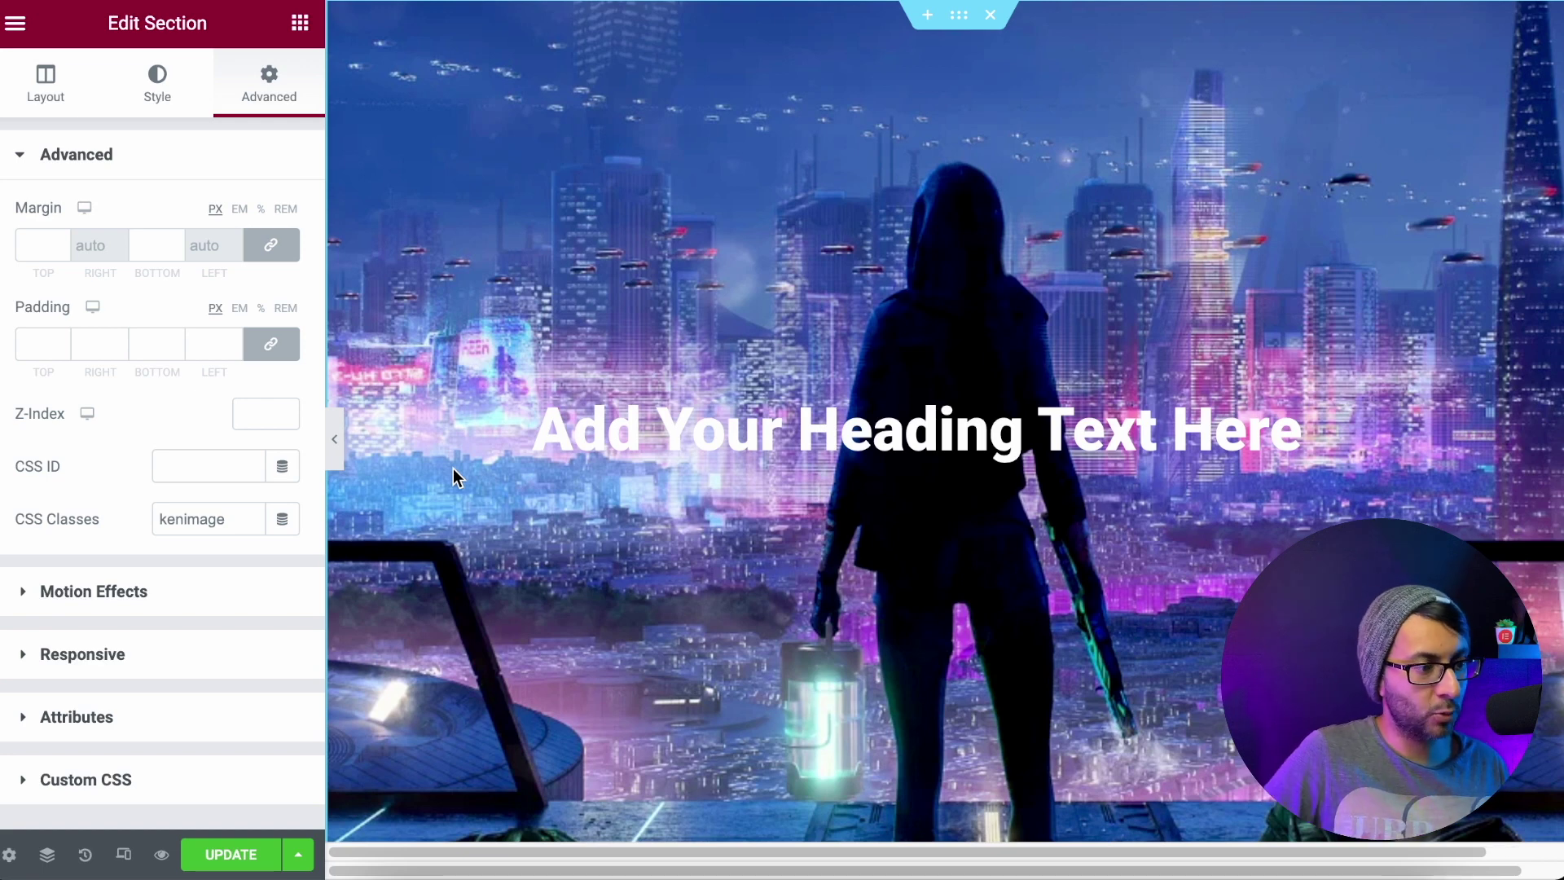
pyautogui.click(199, 784)
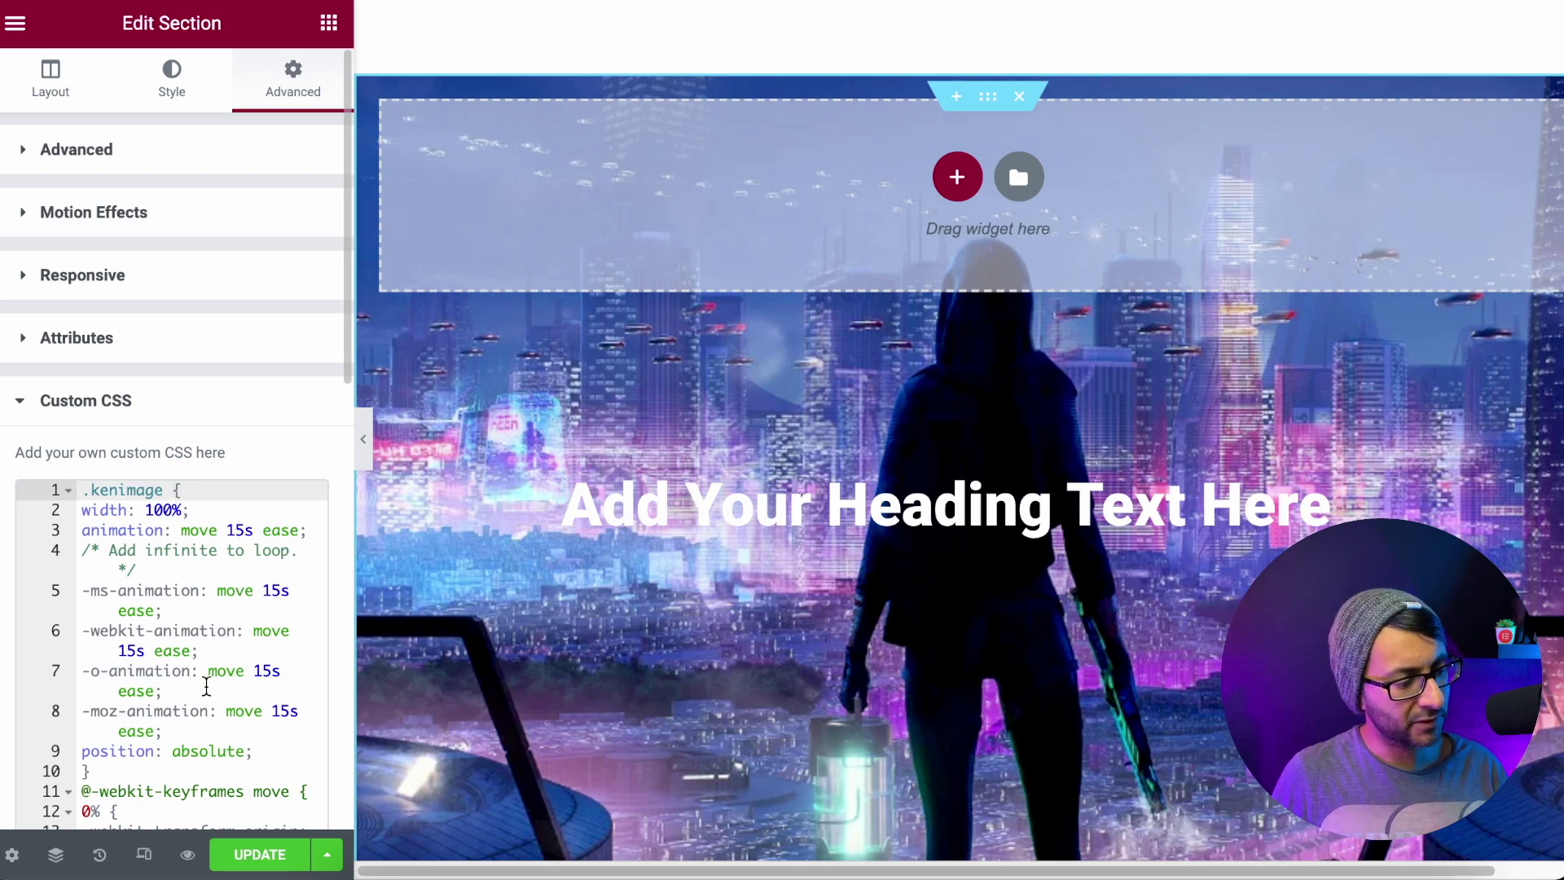
# Save the page with the 15s kenimage move animation CSS, preview it, and paste the overlay selector.
pyautogui.click(261, 865)
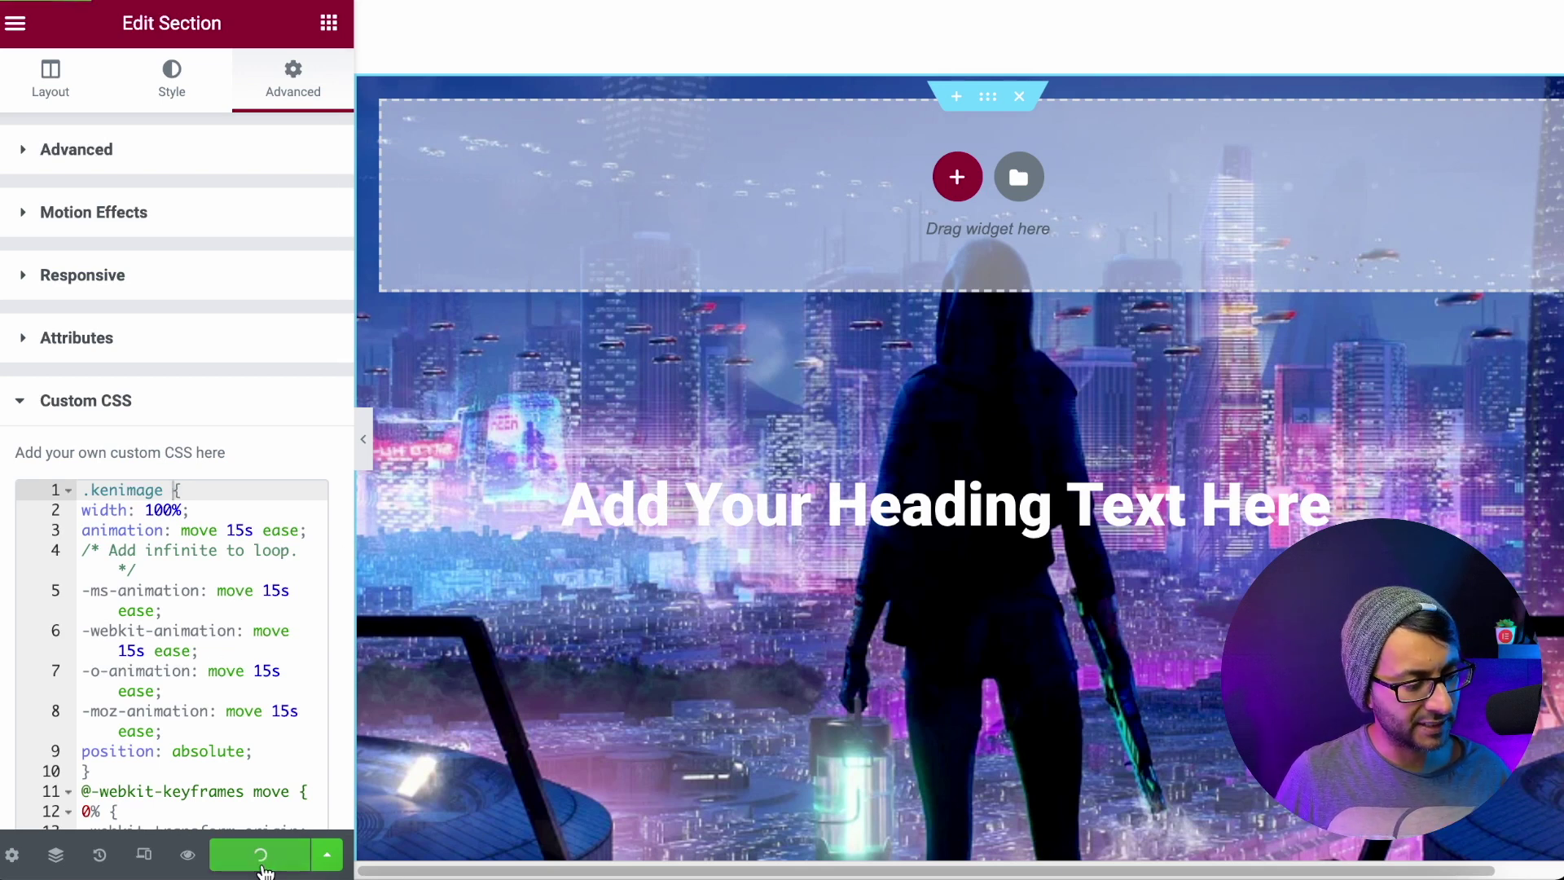
pyautogui.click(190, 855)
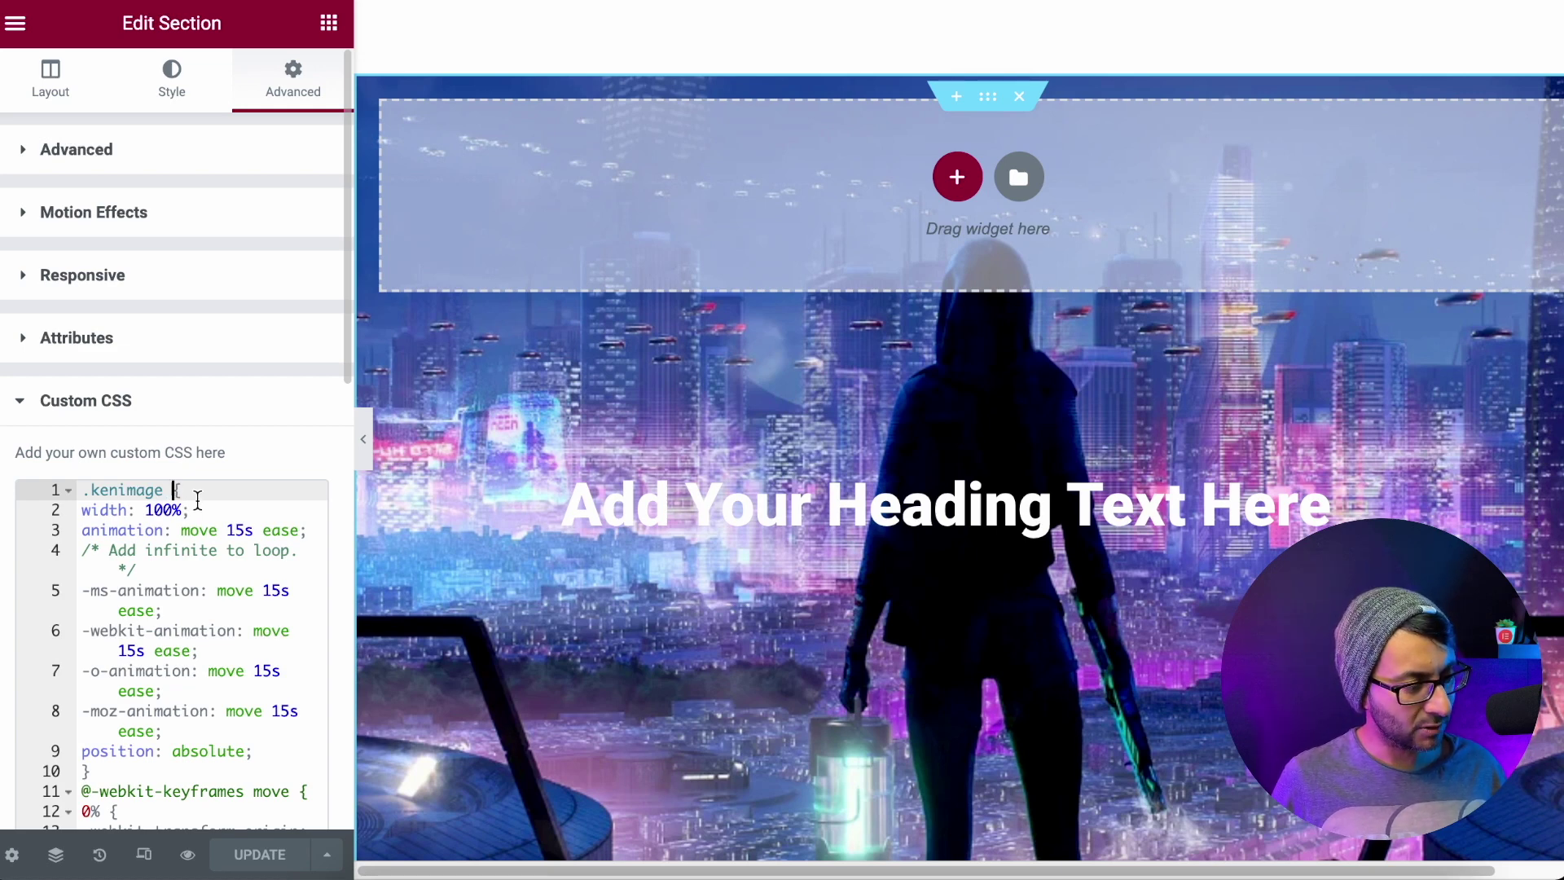
pyautogui.write('.elementor-background-overlay')
# Retarget the CSS selector to .kenimage .elementor-background-overlay and return to Style settings.
pyautogui.click(232, 550)
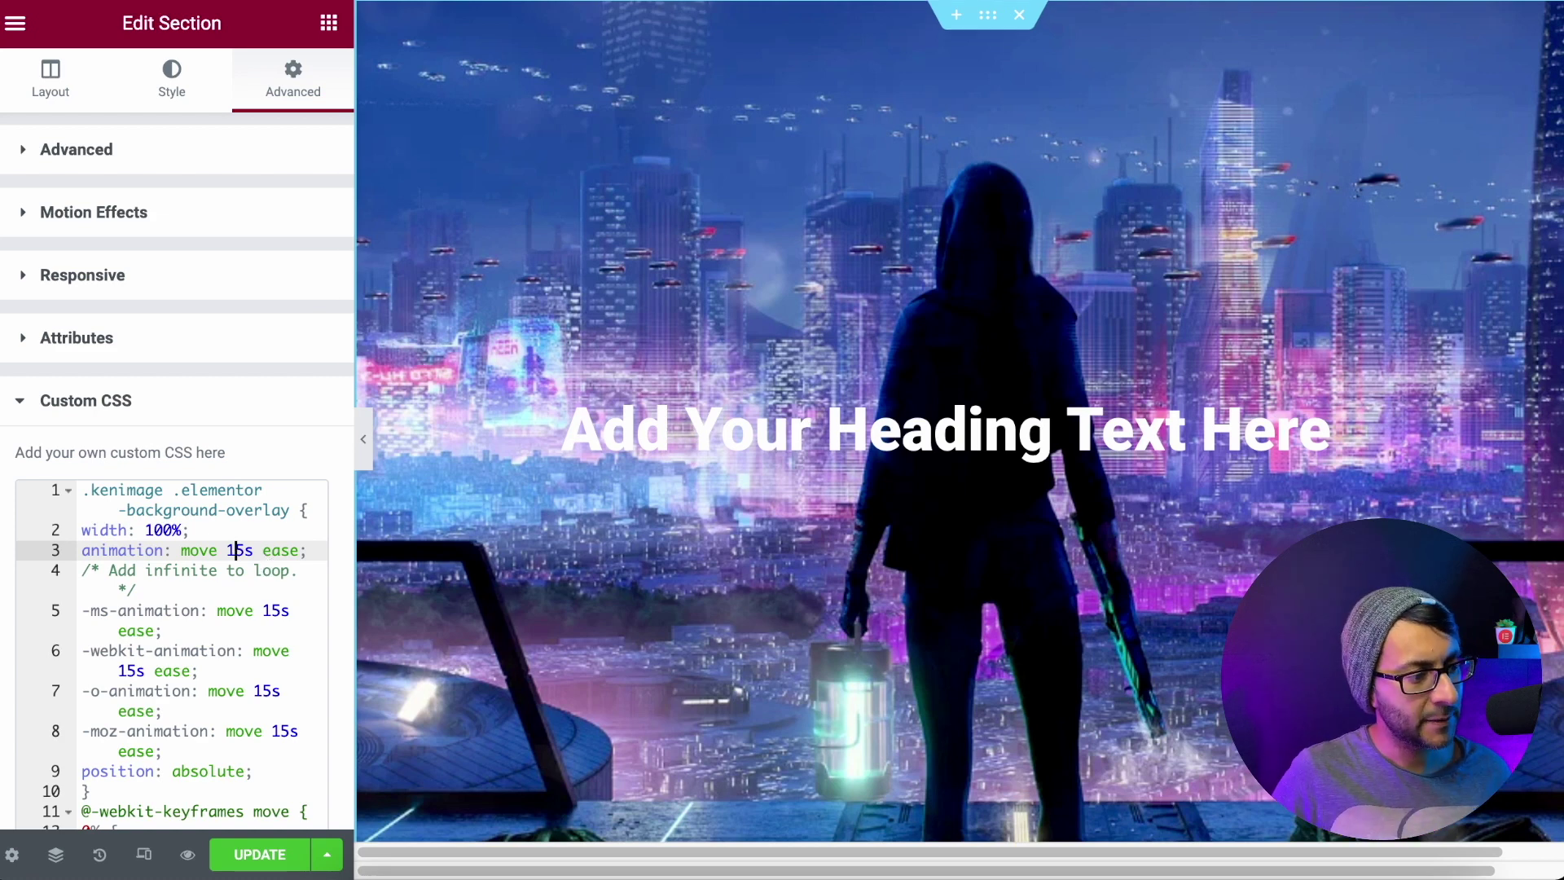
pyautogui.click(171, 94)
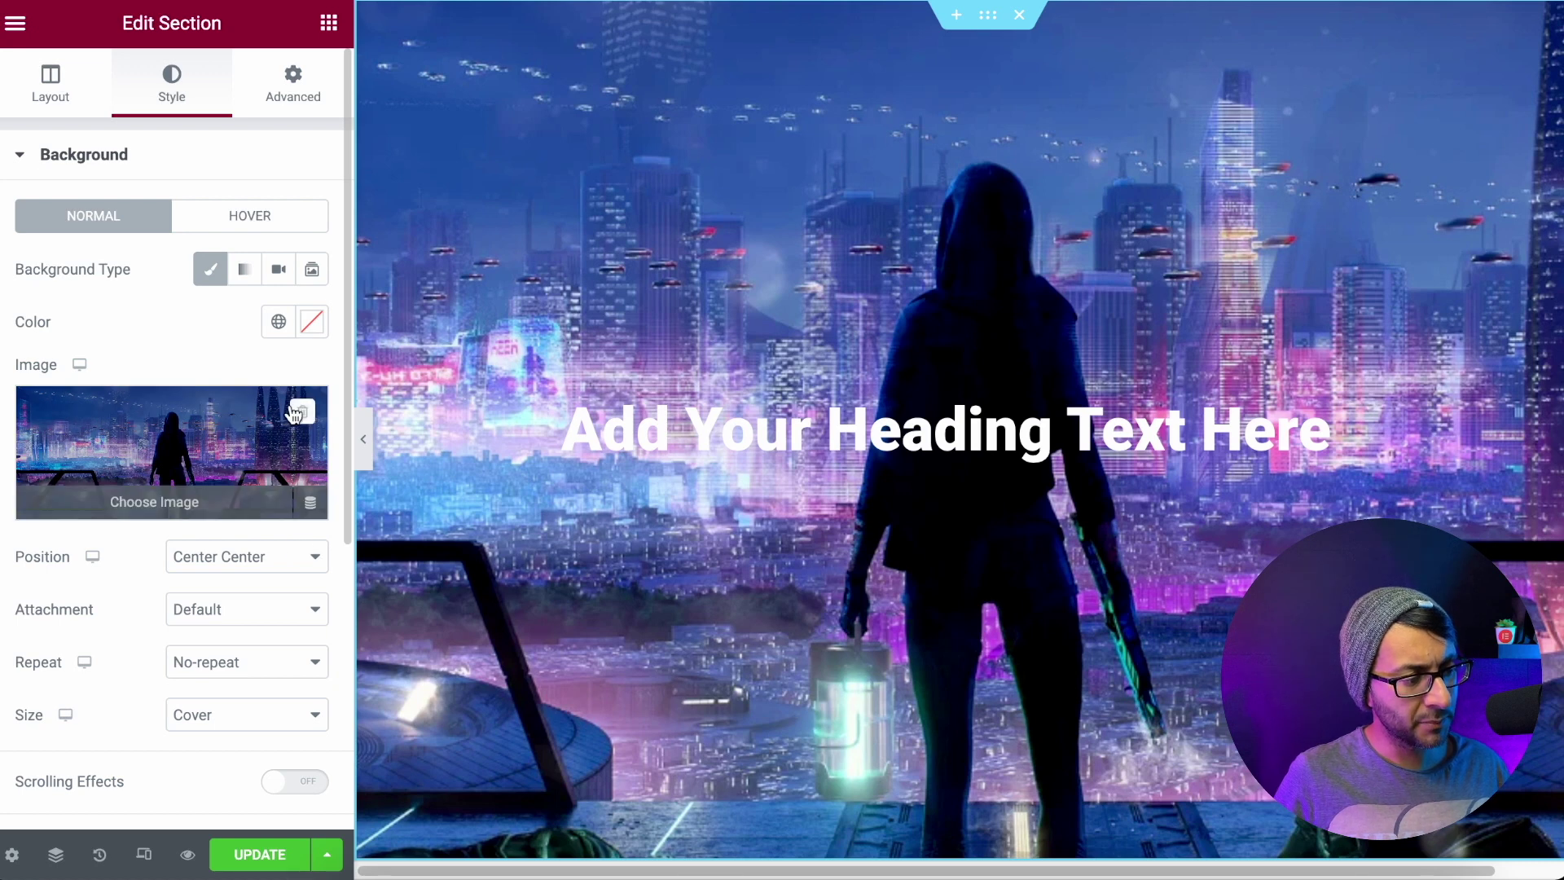
# Remove the section background image and give the Background Overlay the classic city image 3.webp.
pyautogui.click(298, 412)
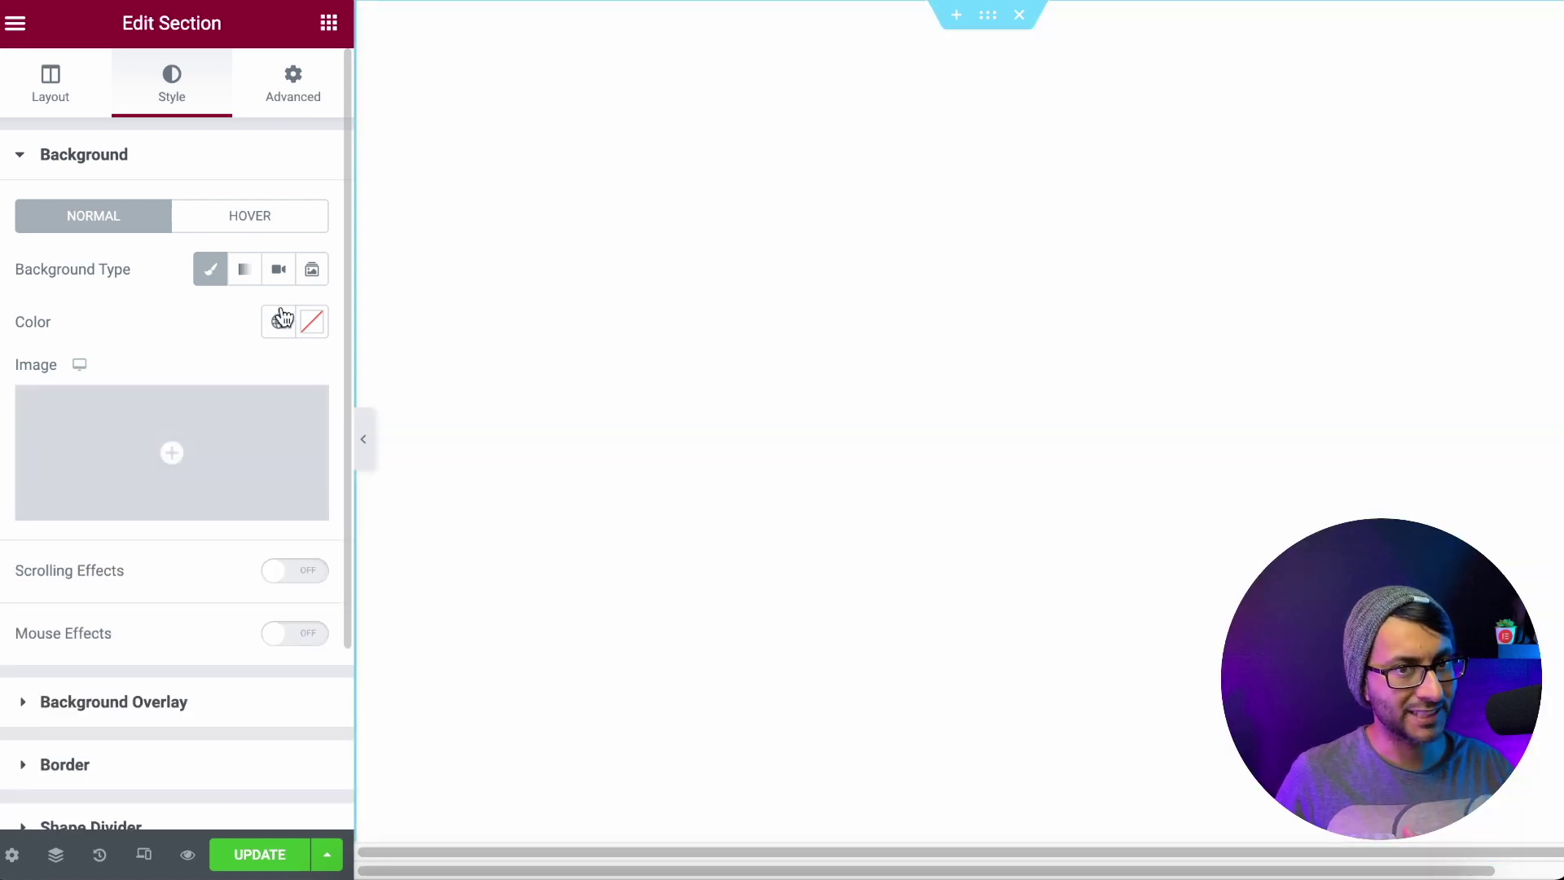
pyautogui.click(160, 702)
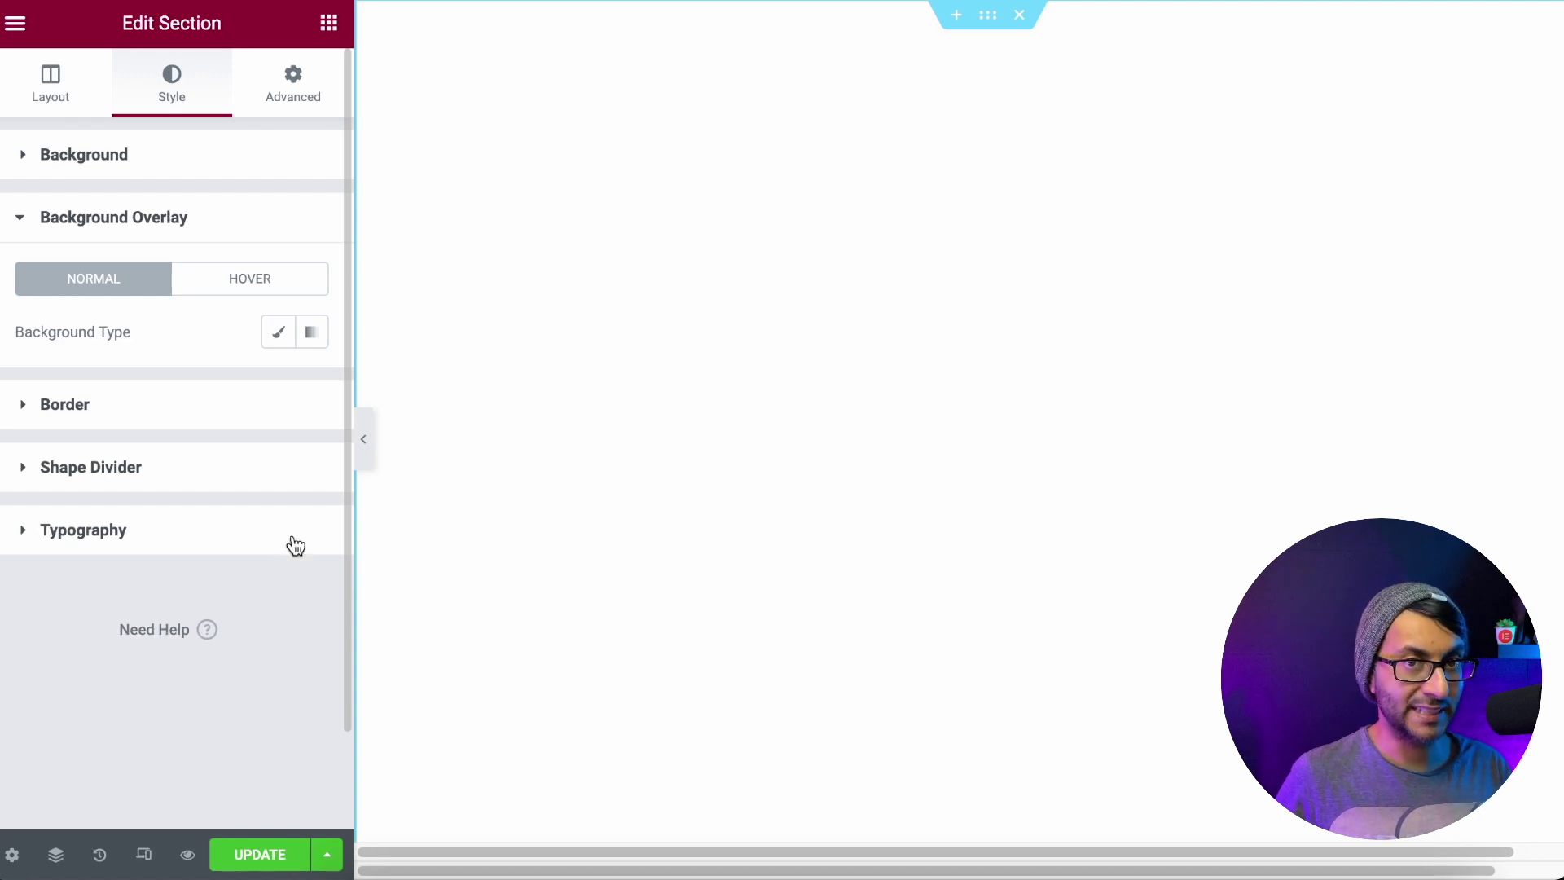
pyautogui.click(279, 335)
pyautogui.click(237, 513)
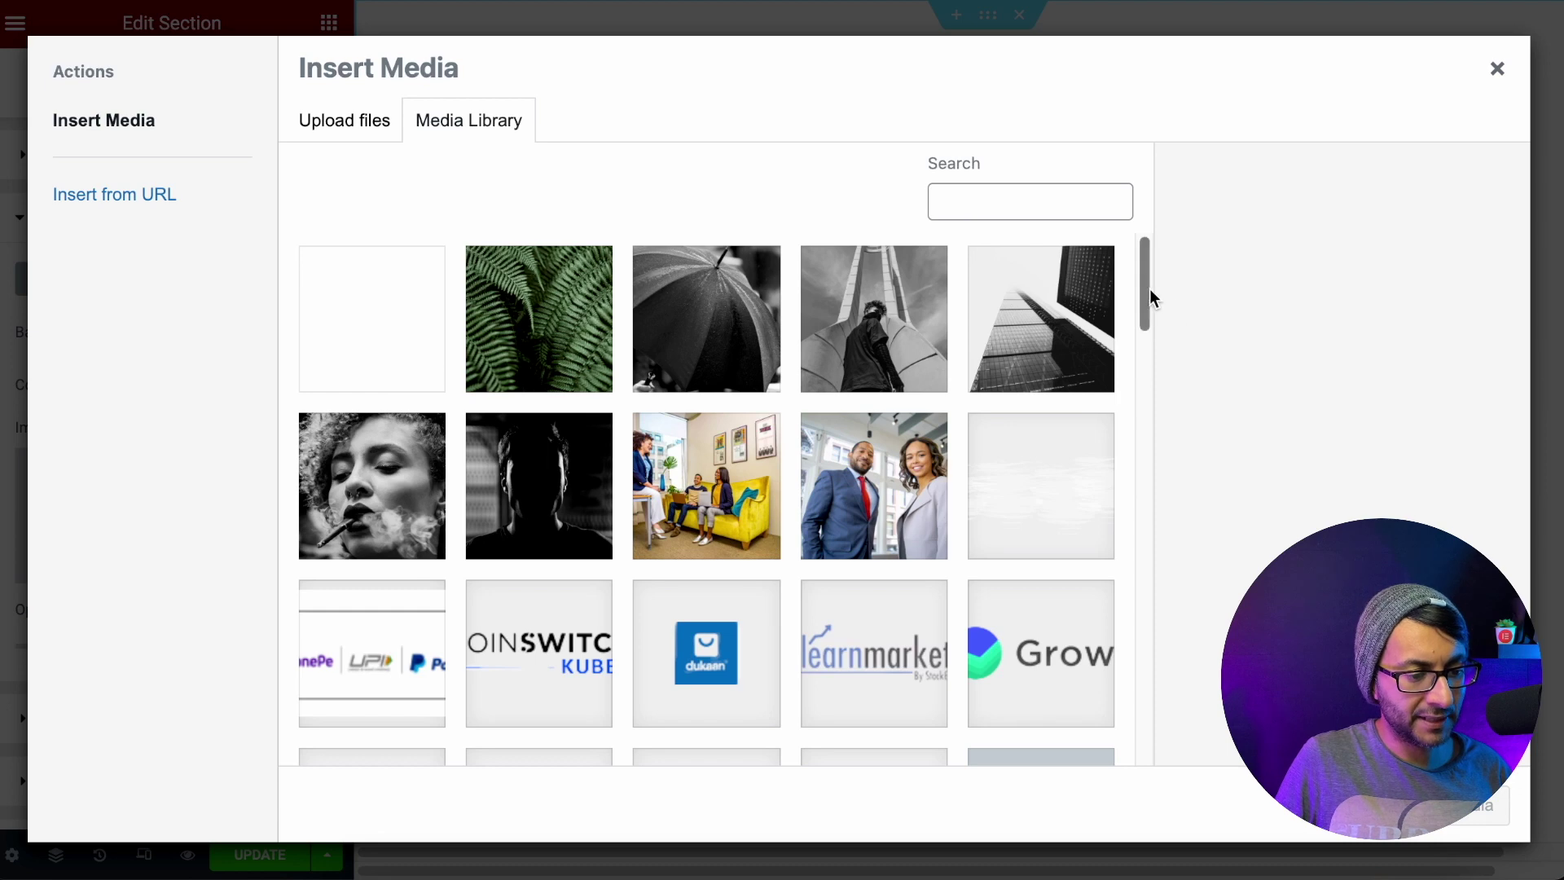
pyautogui.moveTo(1145, 297); pyautogui.dragTo(1144, 587)
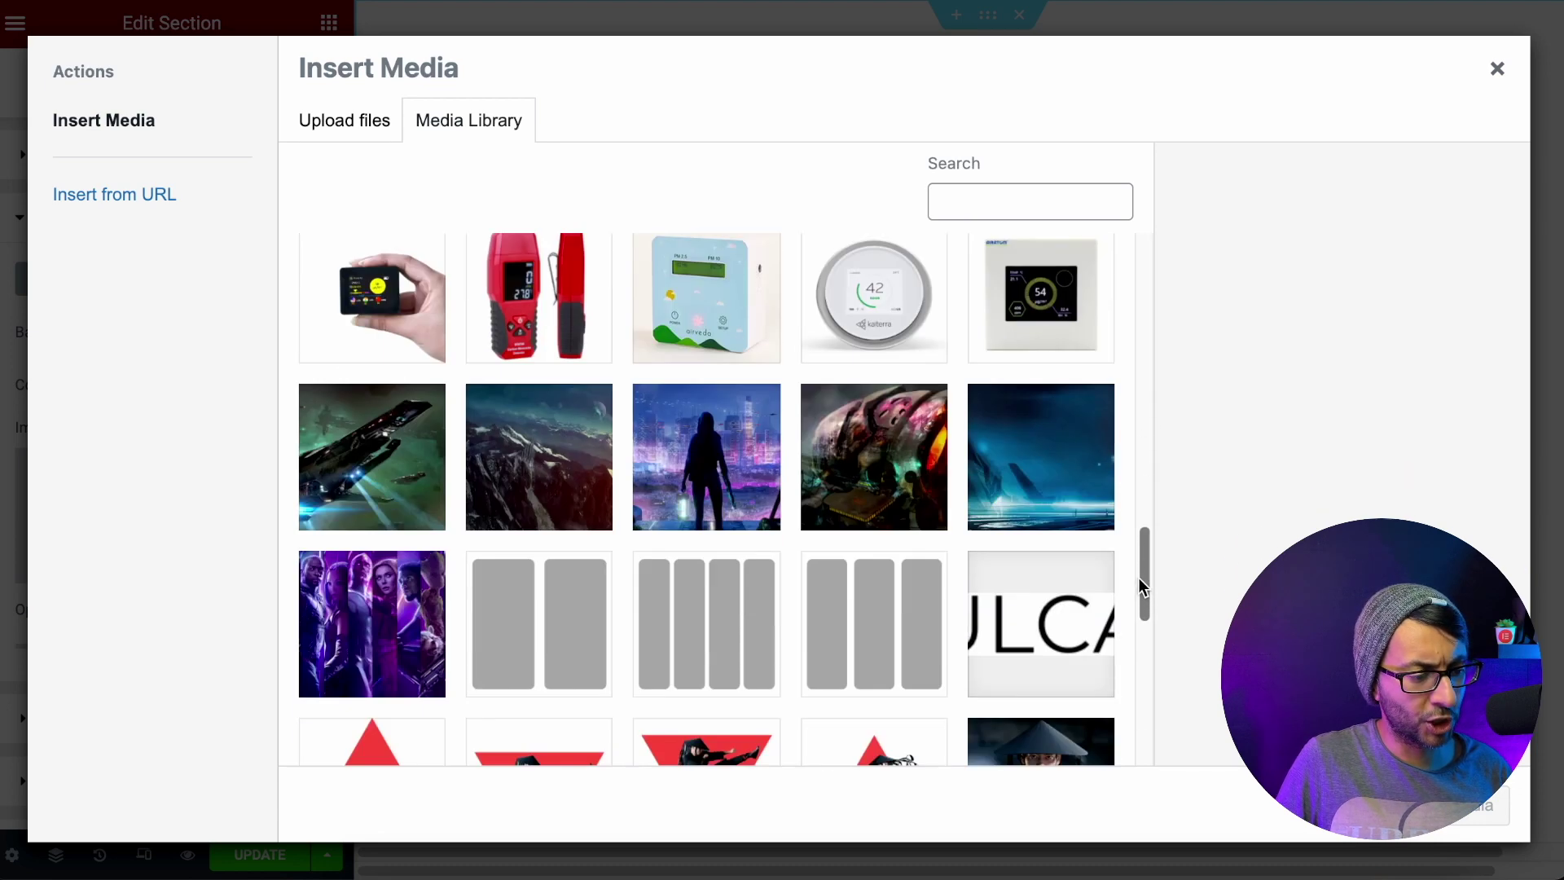
pyautogui.click(716, 484)
pyautogui.click(1481, 805)
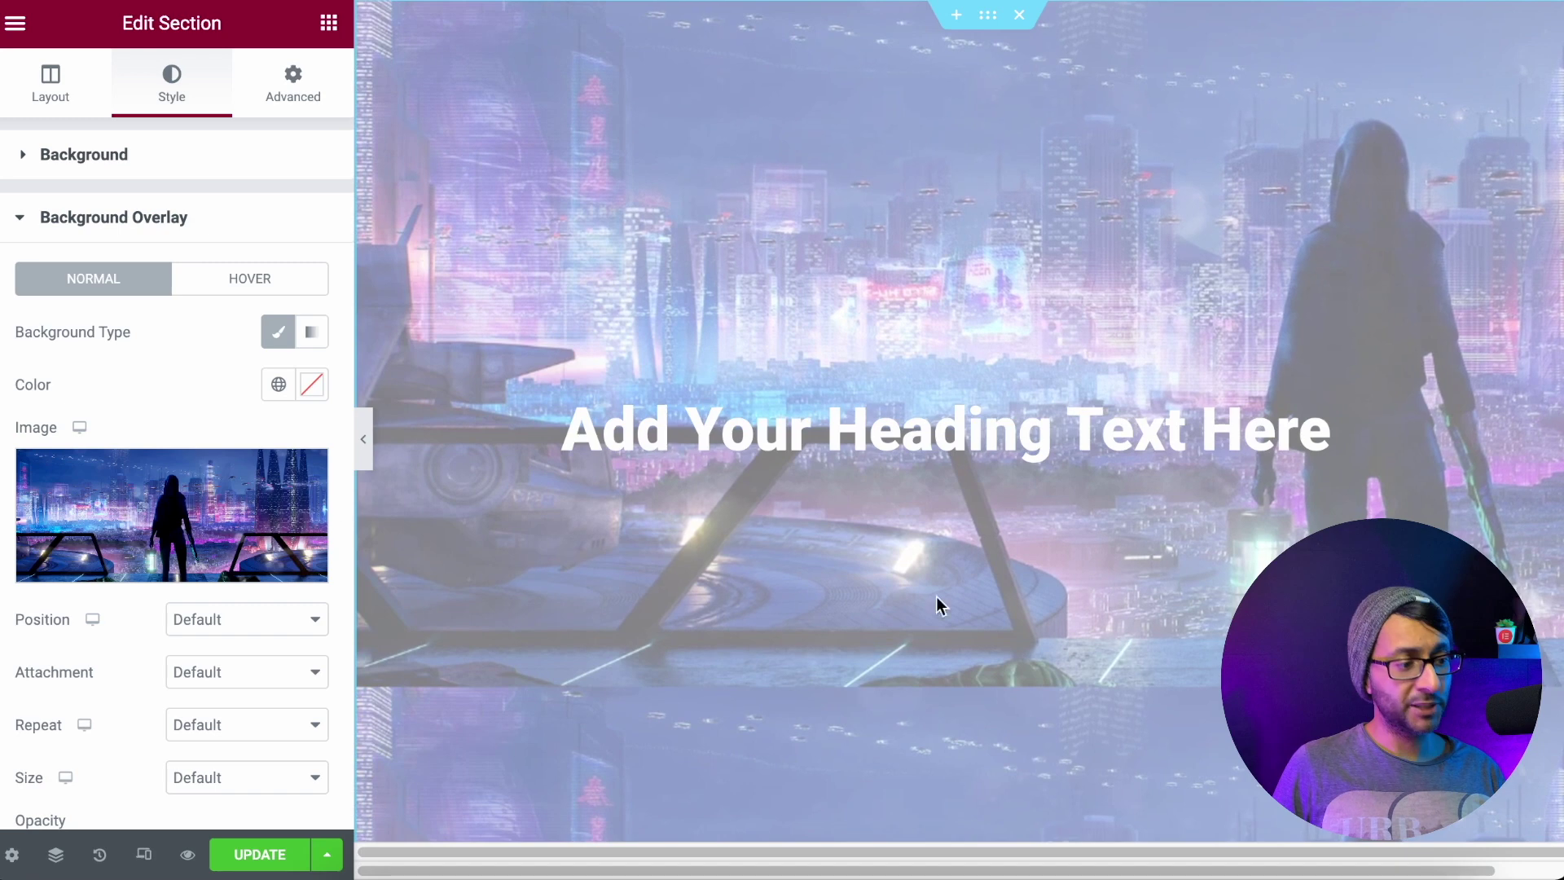
# Set the overlay image to Center Center position, Cover size and No-repeat.
pyautogui.click(193, 629)
pyautogui.click(227, 675)
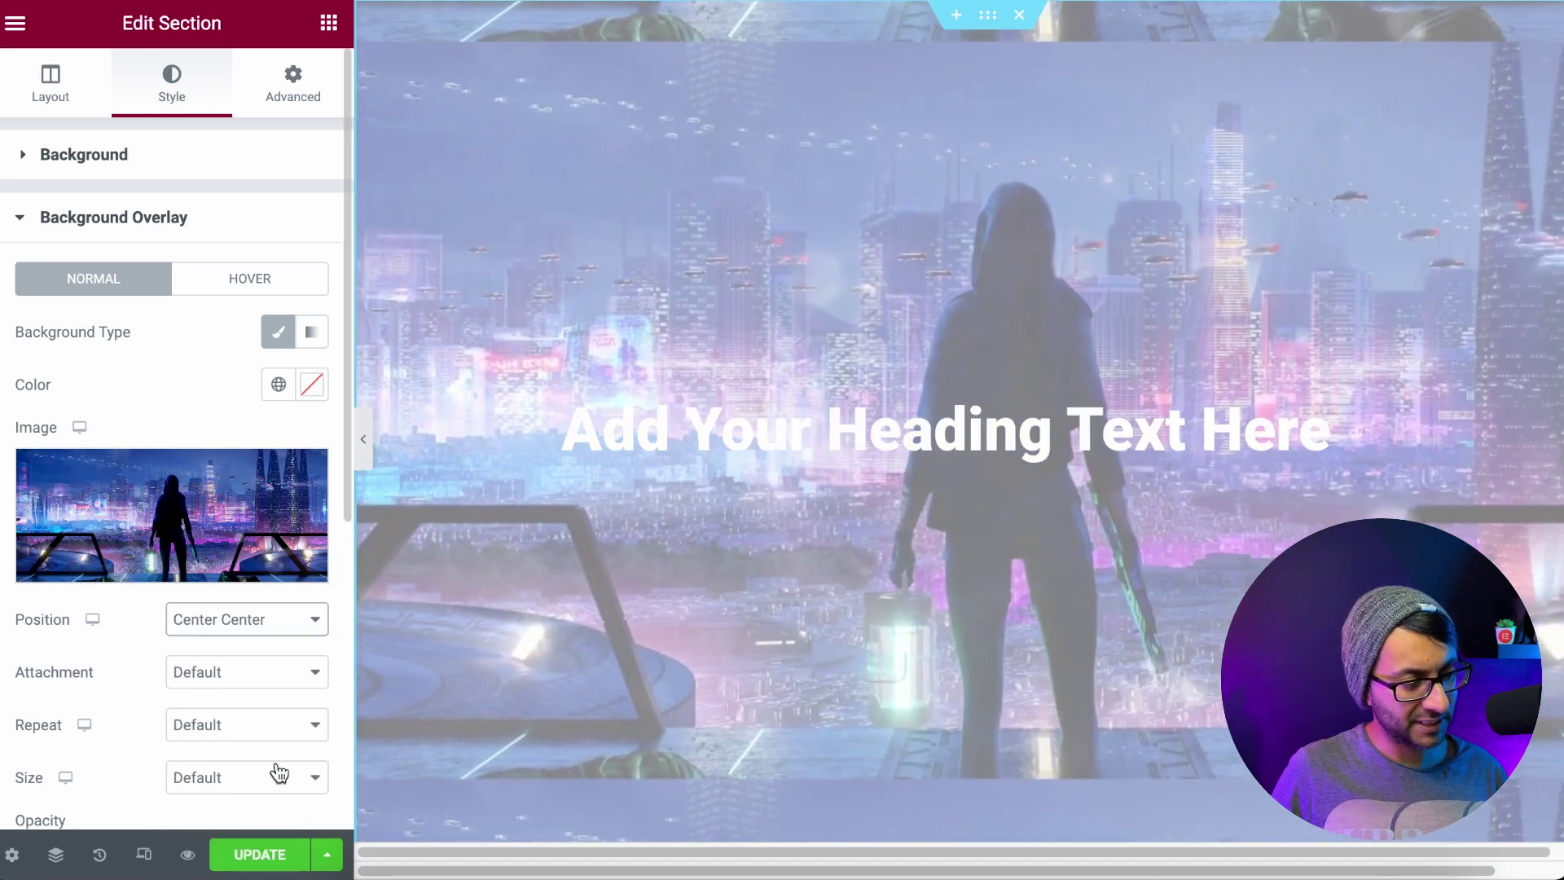
pyautogui.click(247, 781)
pyautogui.click(255, 706)
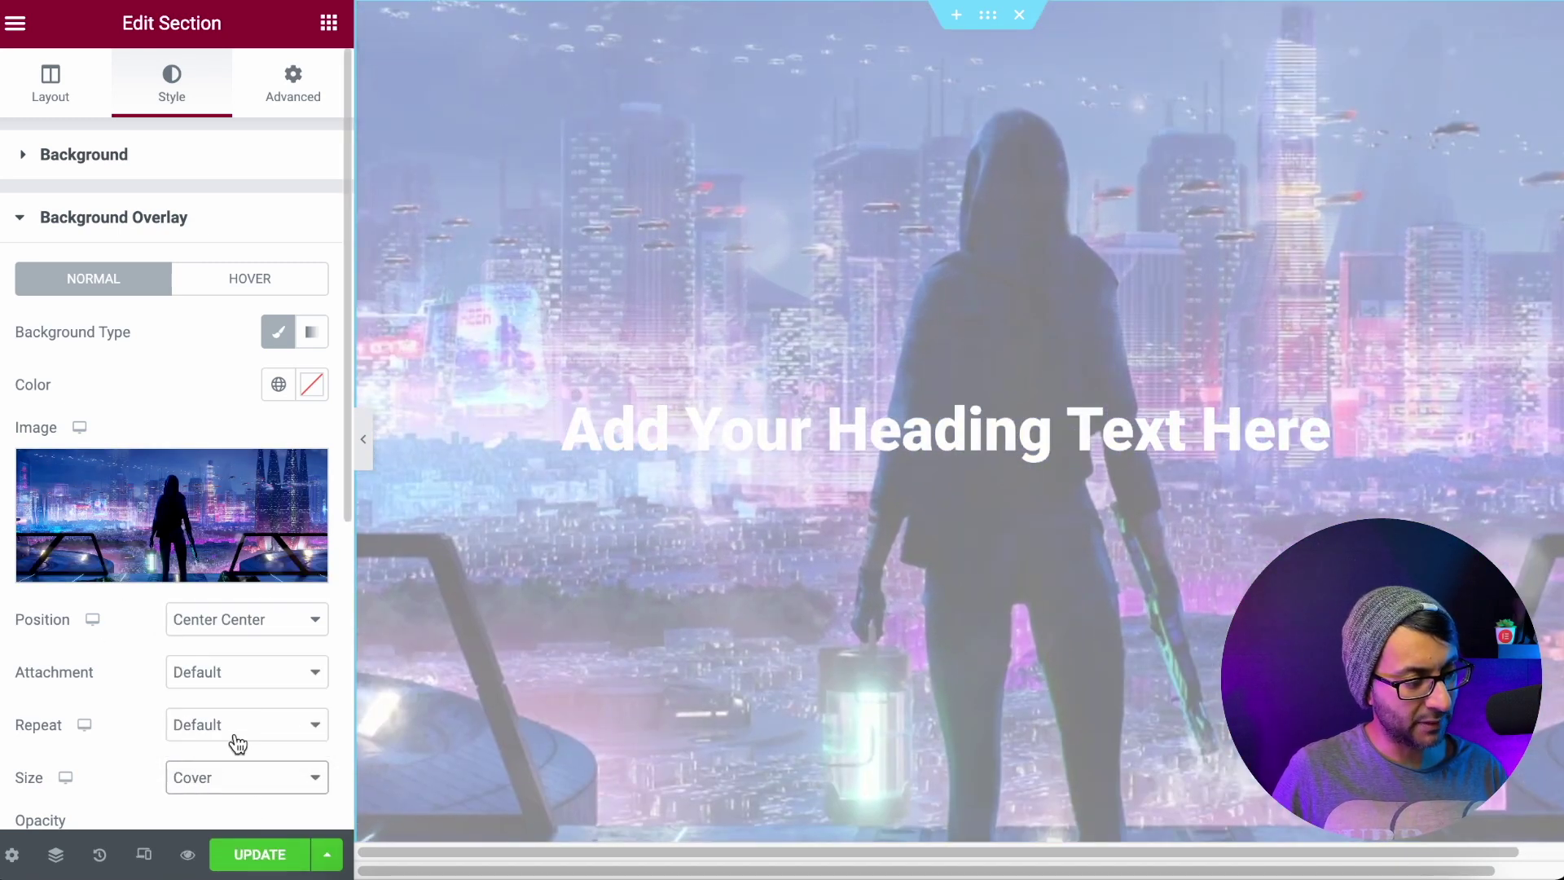
pyautogui.click(236, 732)
pyautogui.click(237, 775)
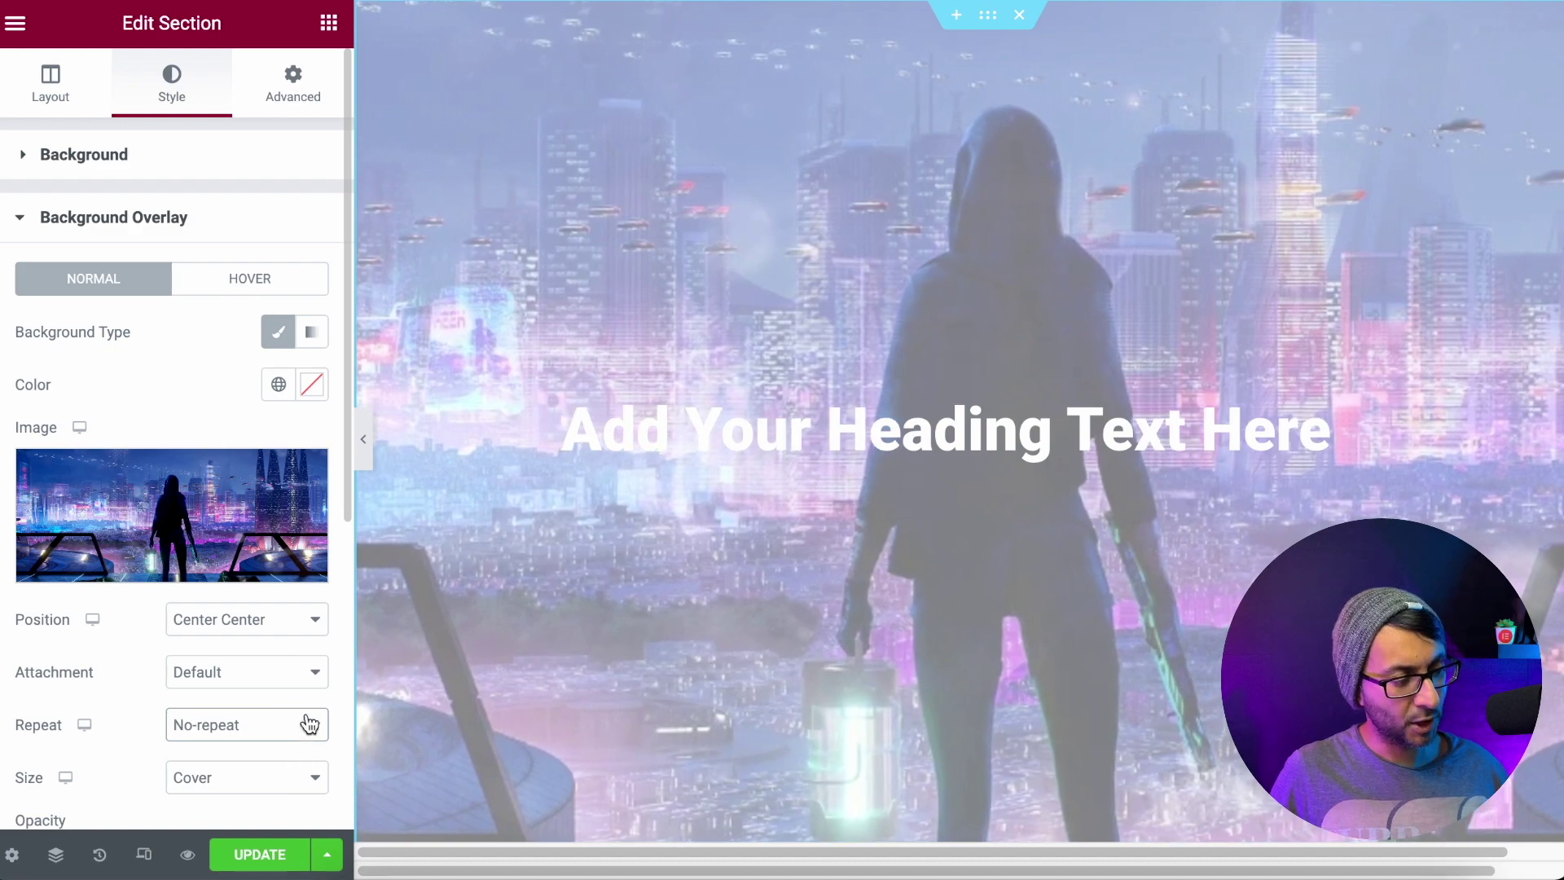
pyautogui.scroll(-1, 300, 722)
pyautogui.scroll(-1, 301, 677)
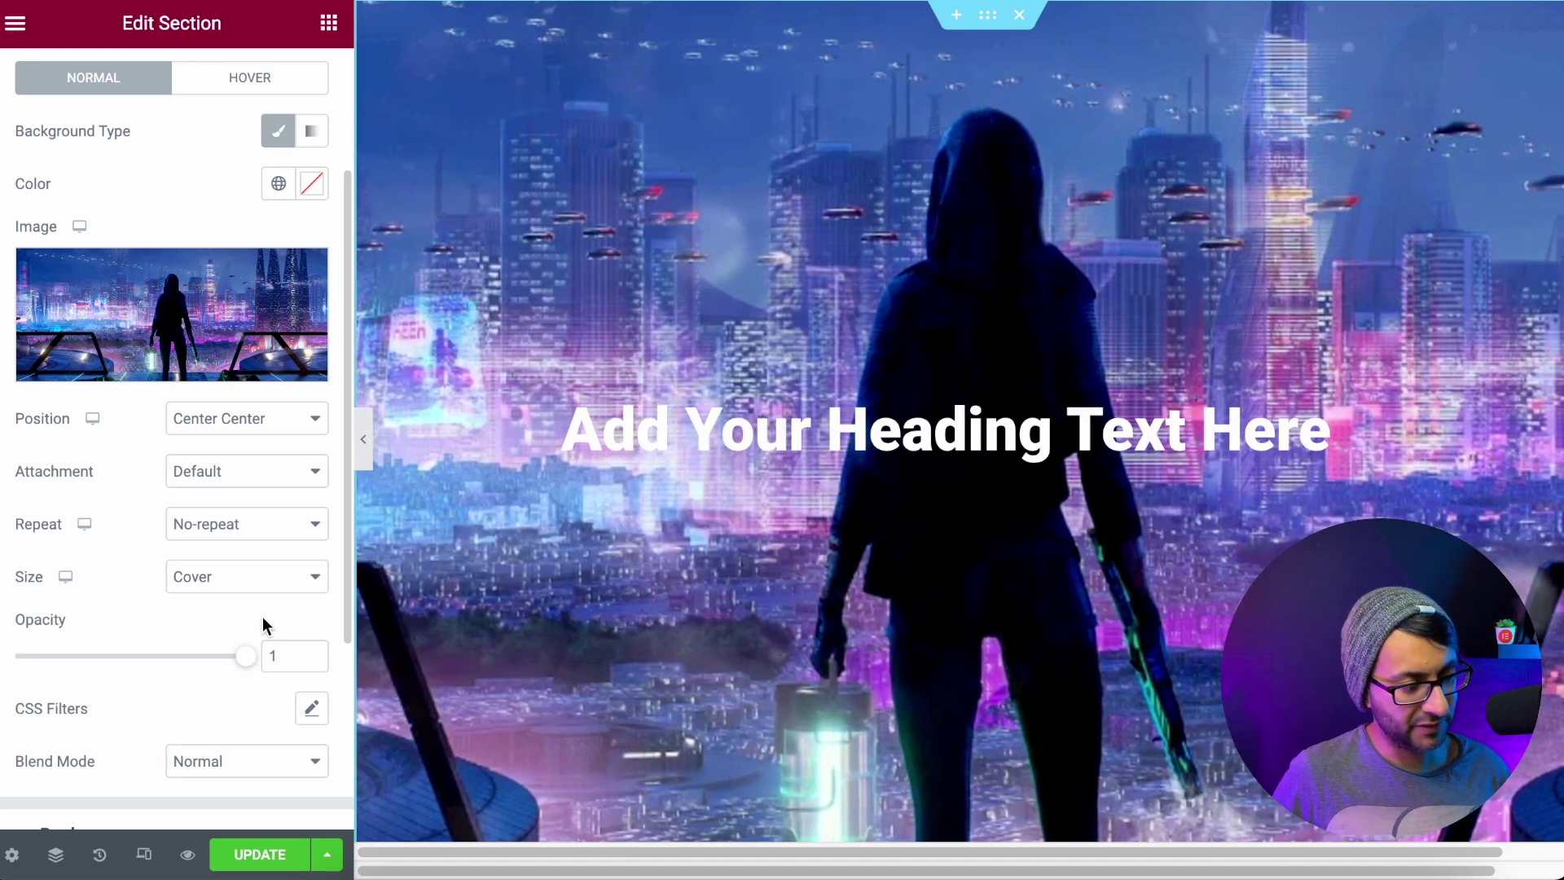
# Save the page, then slightly raise the overlay image's brightness and adjust its contrast filter.
pyautogui.click(274, 861)
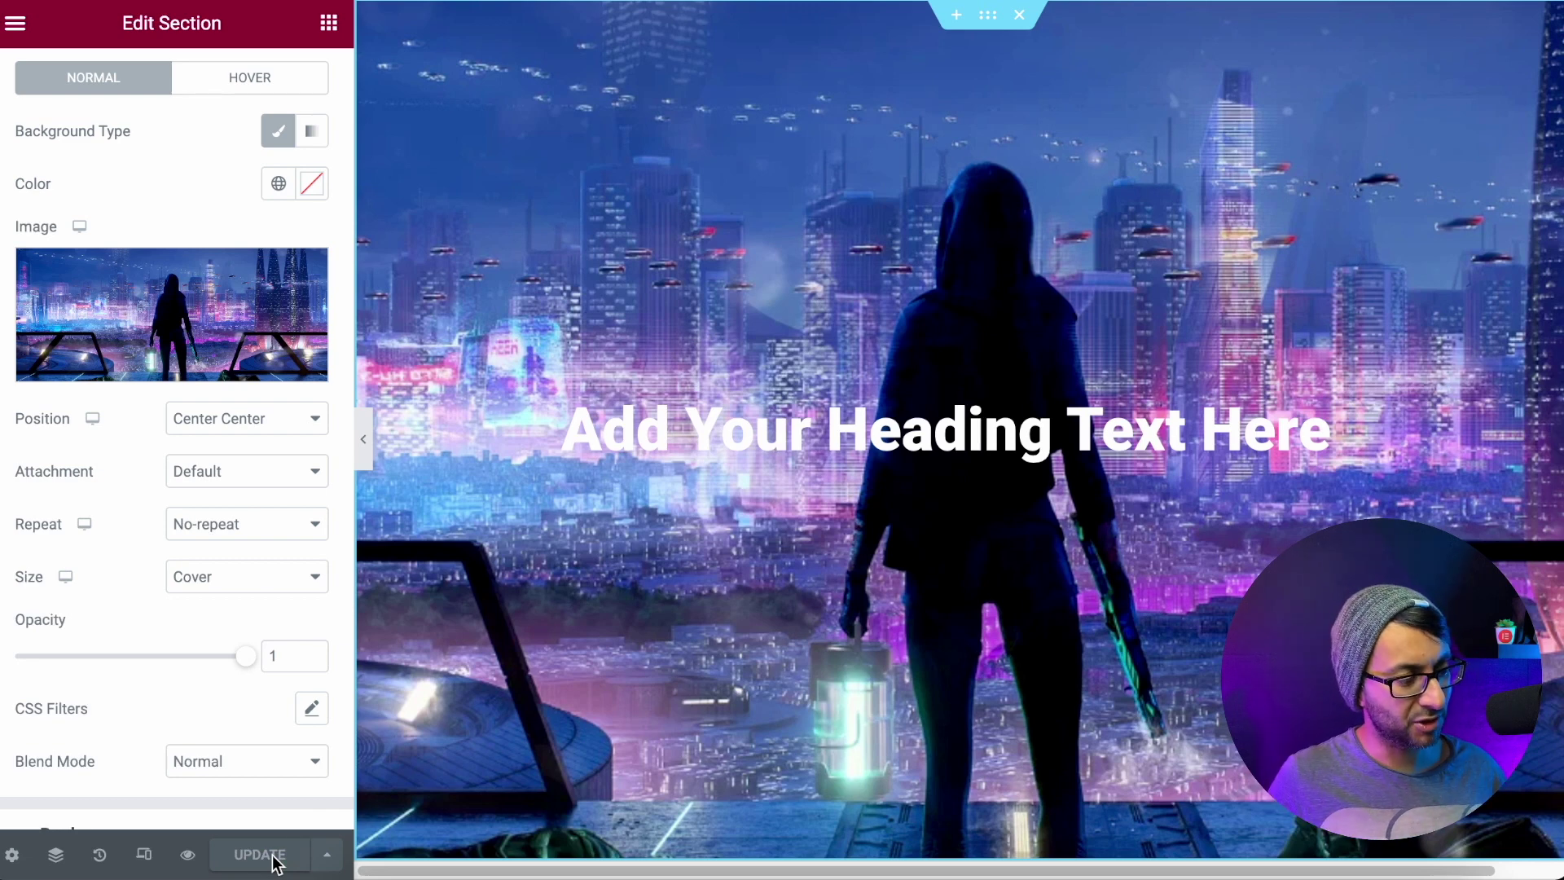
pyautogui.click(309, 712)
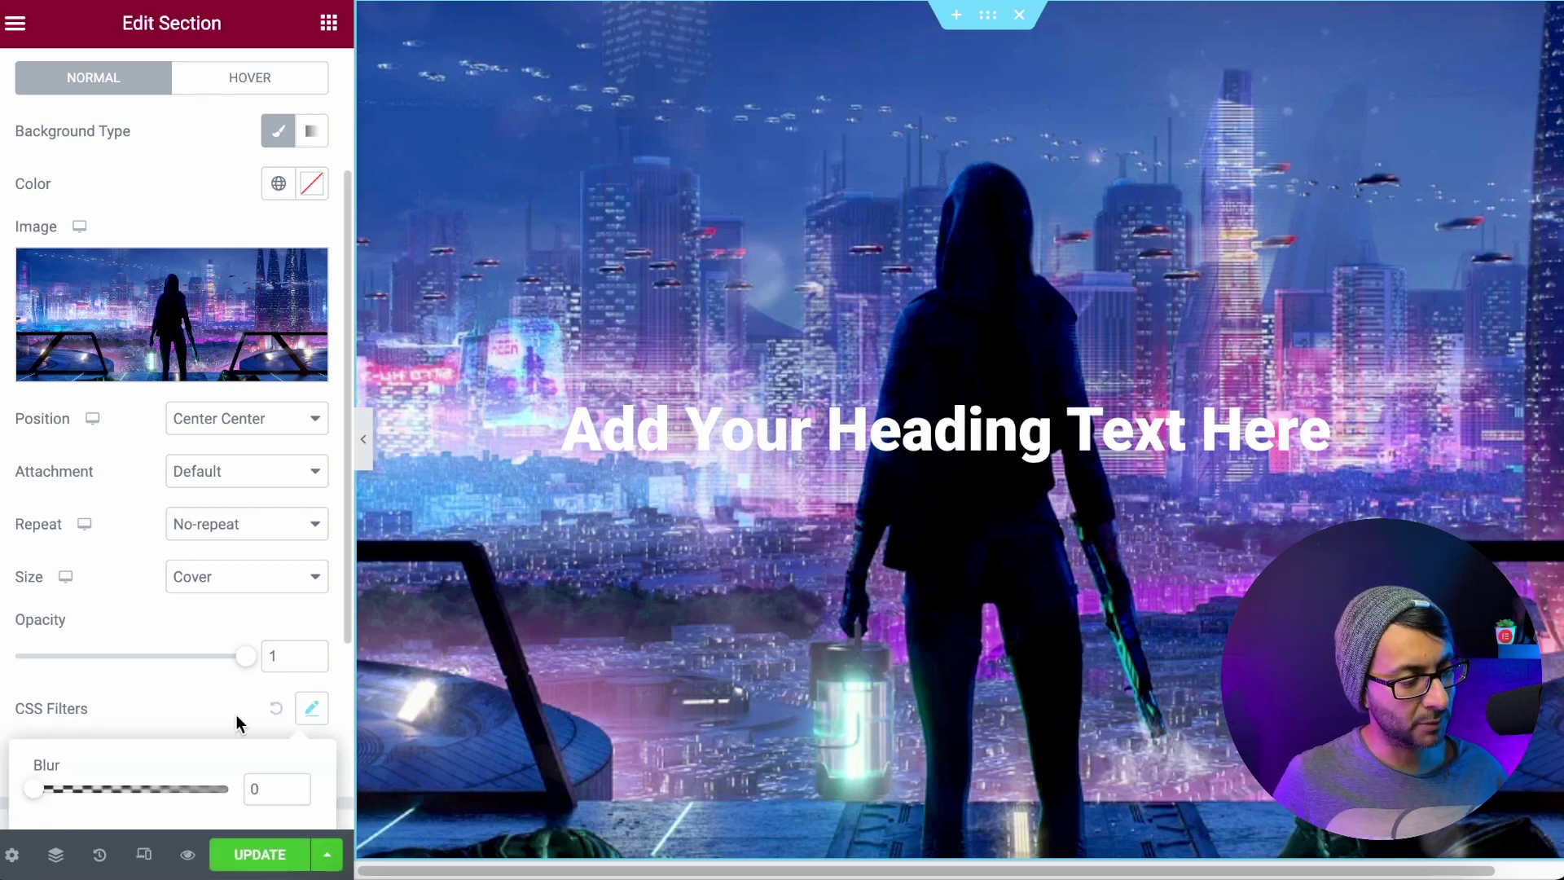
pyautogui.scroll(-3, 237, 729)
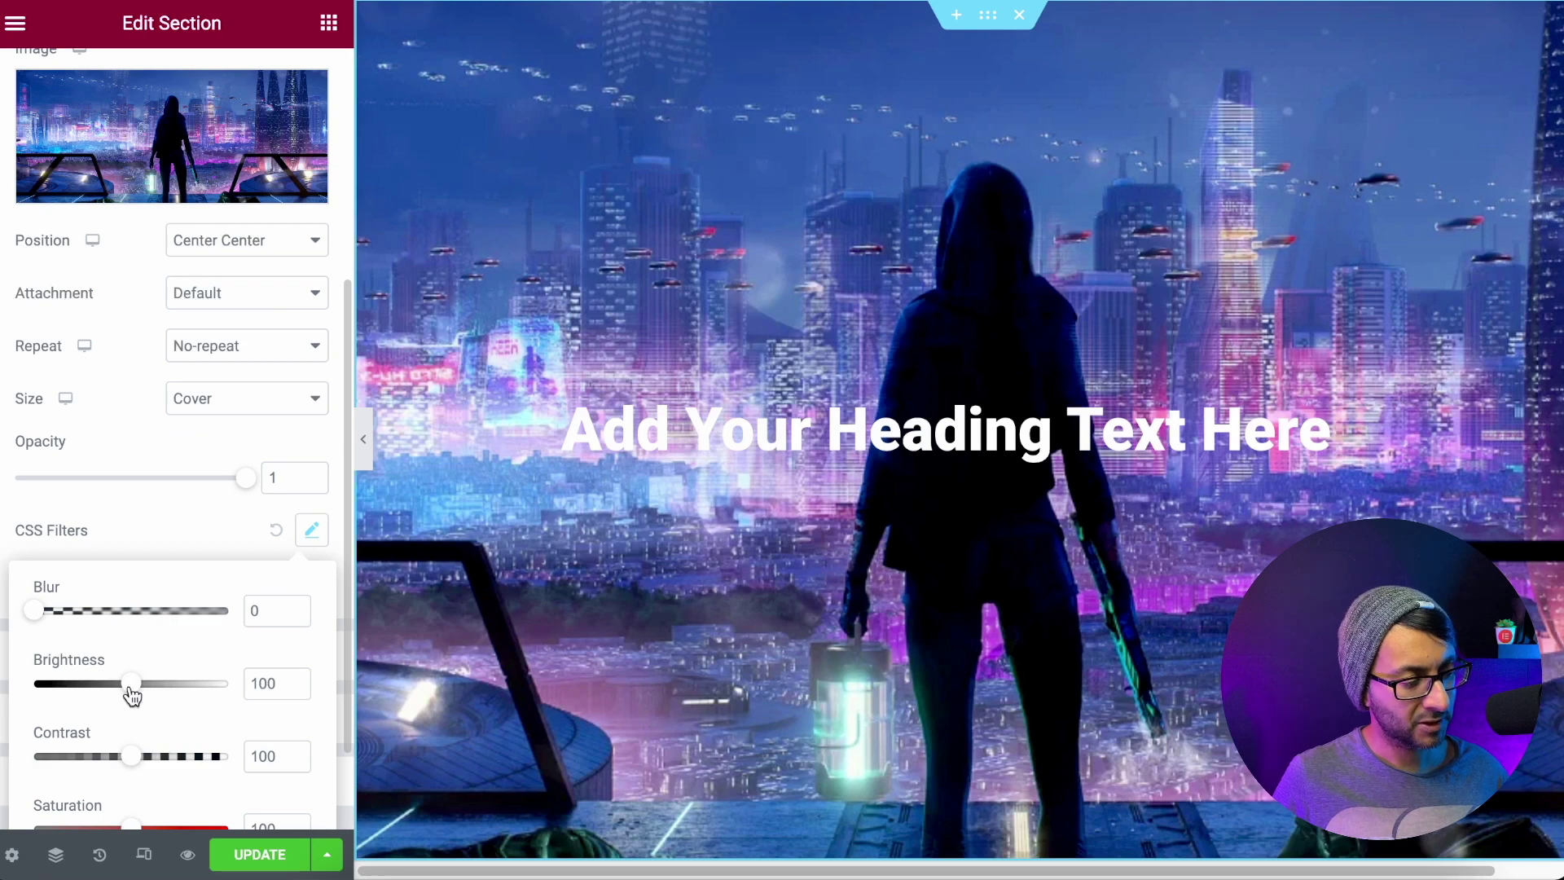
pyautogui.moveTo(131, 694)
pyautogui.mouseDown()
pyautogui.moveTo(156, 689)
pyautogui.moveTo(137, 689)
pyautogui.mouseUp()
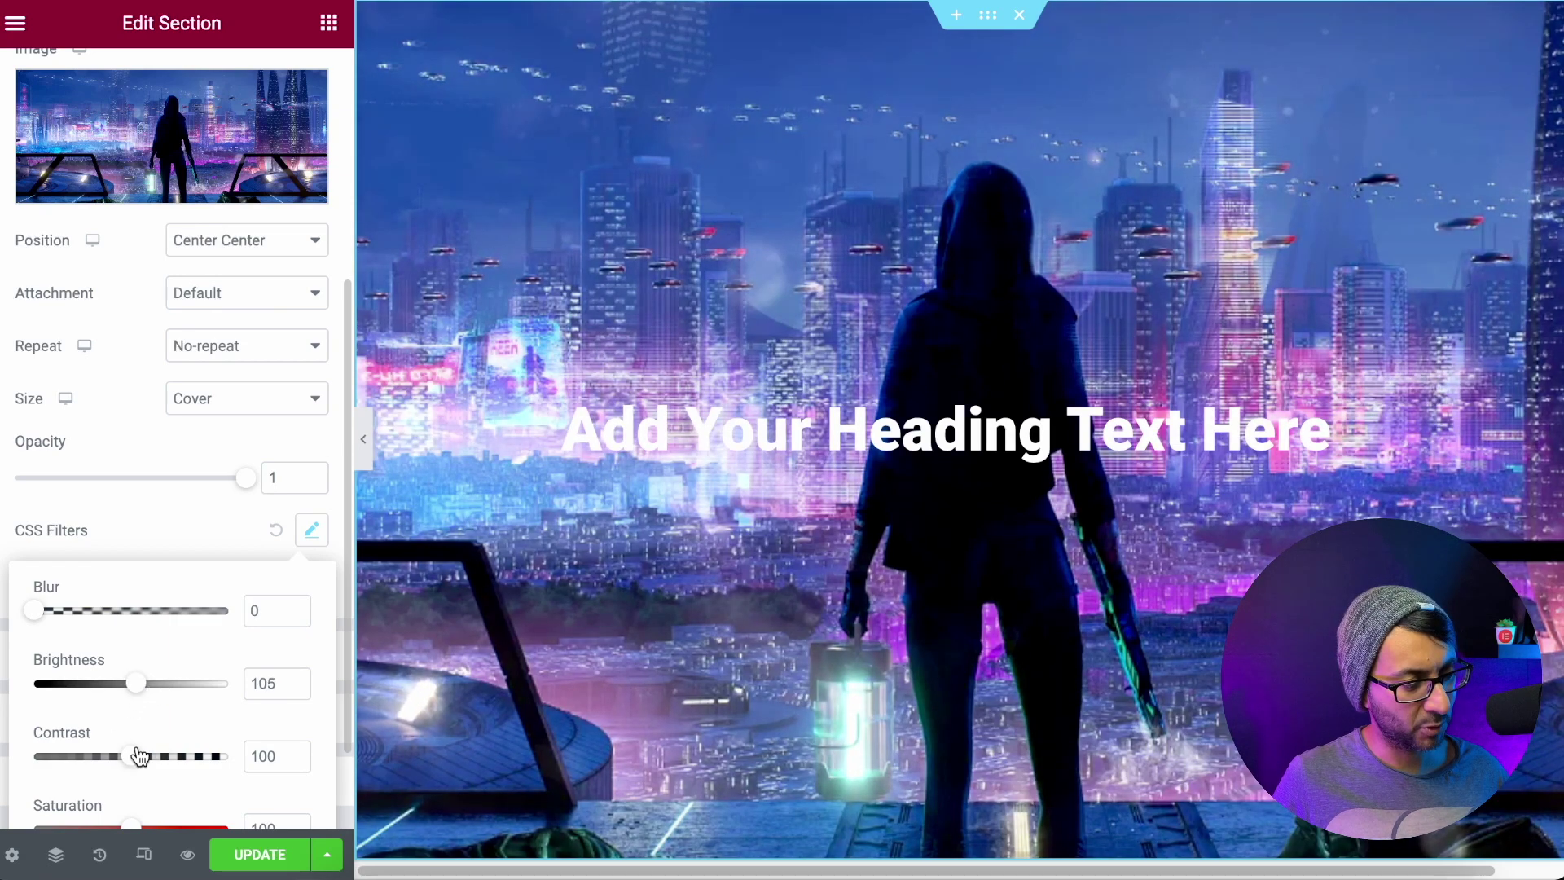
pyautogui.moveTo(140, 756)
pyautogui.mouseDown()
pyautogui.moveTo(182, 750)
pyautogui.moveTo(139, 756)
pyautogui.mouseUp()
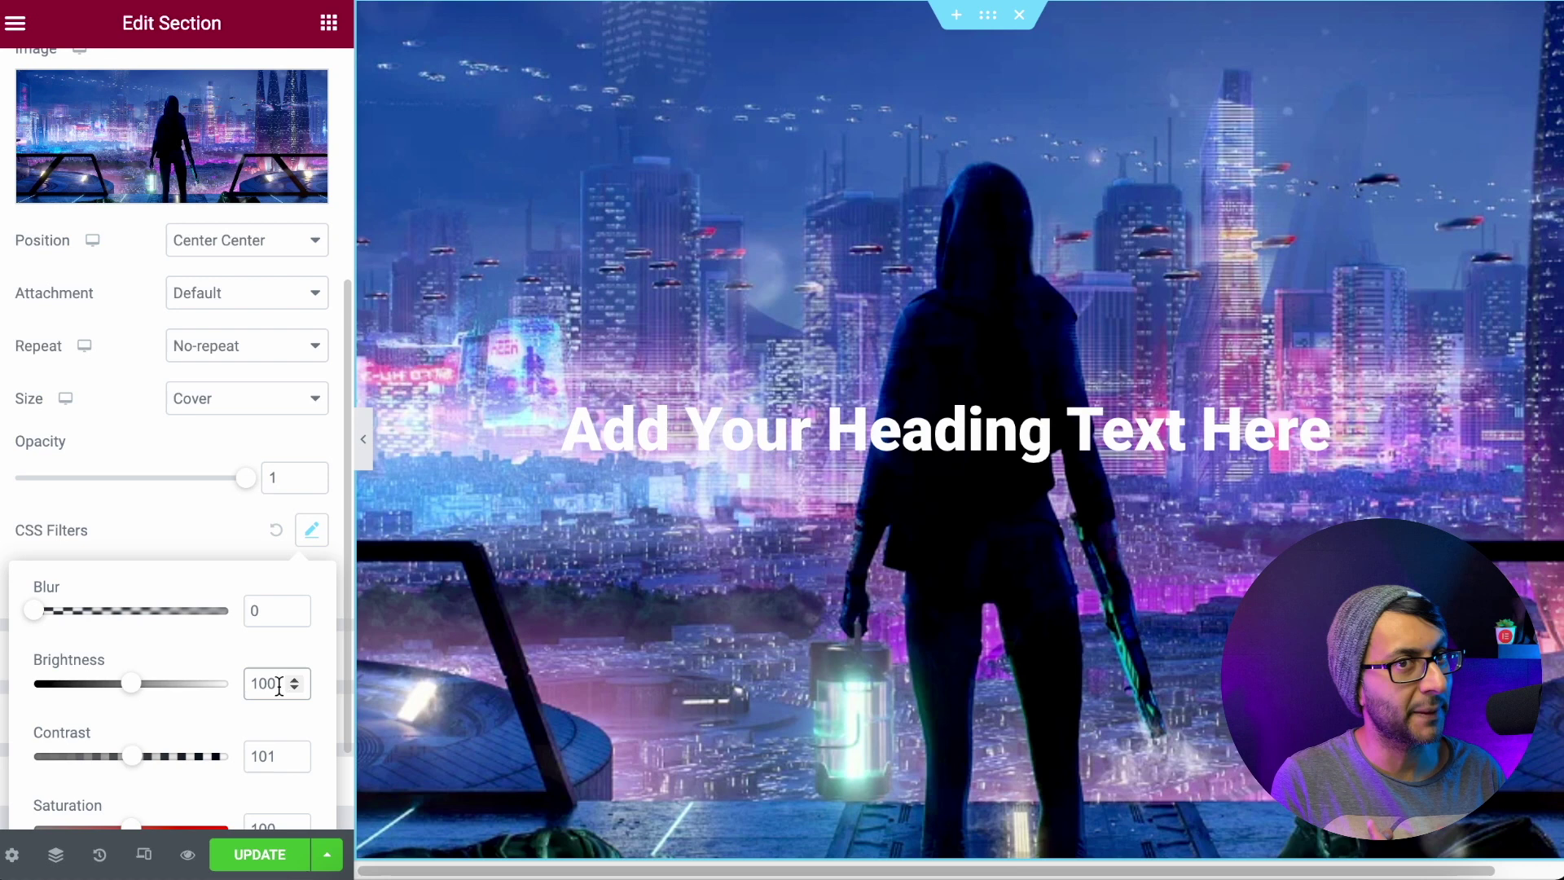
pyautogui.click(259, 854)
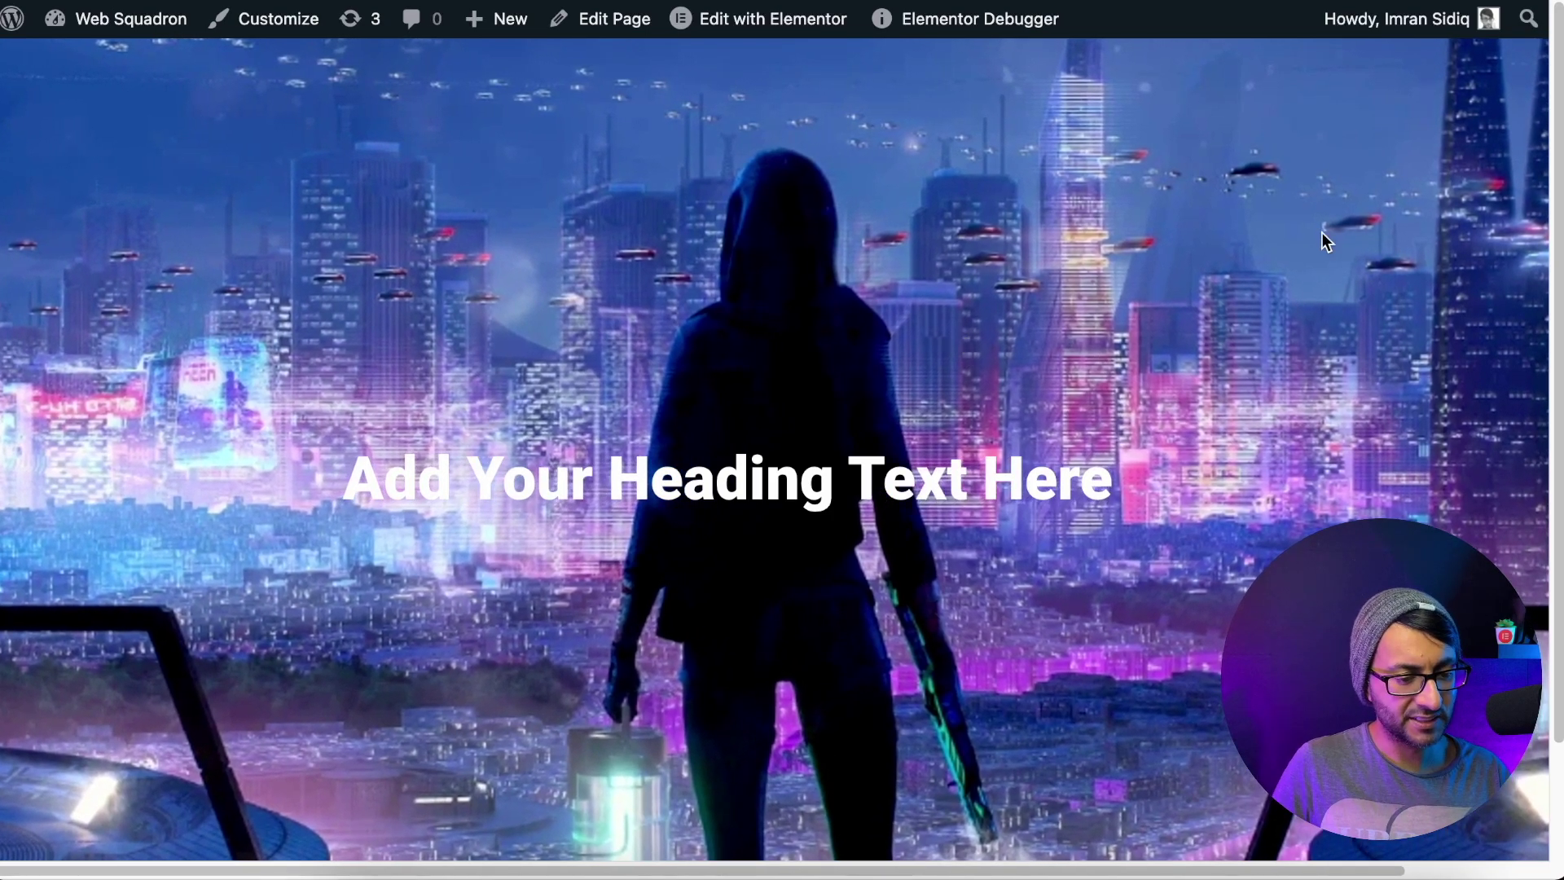
pyautogui.scroll(-3, 775, 449)
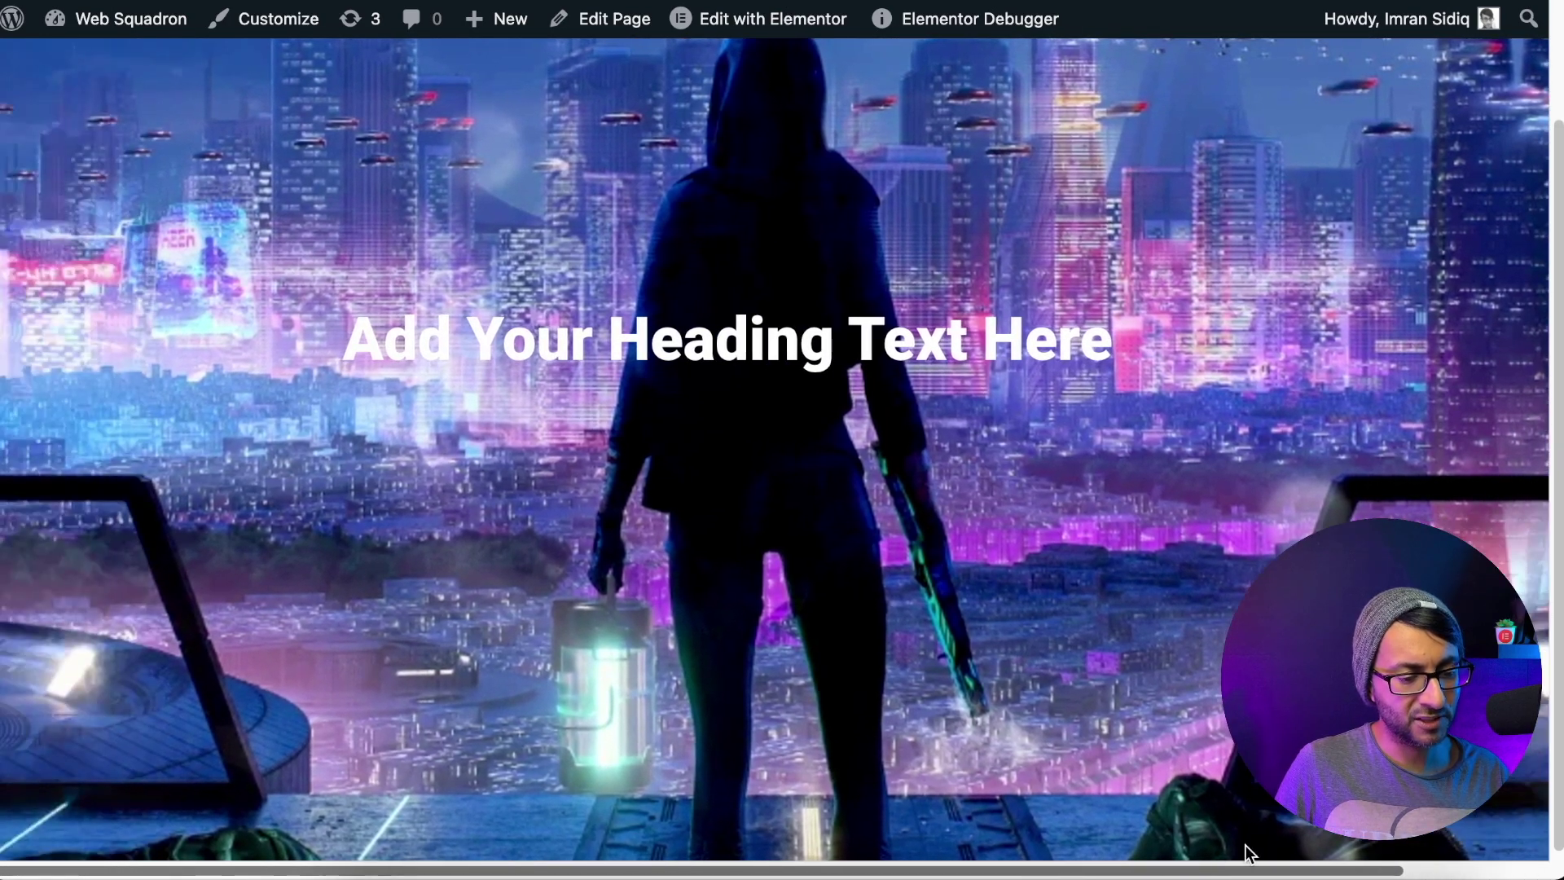
pyautogui.scroll(2, 1187, 810)
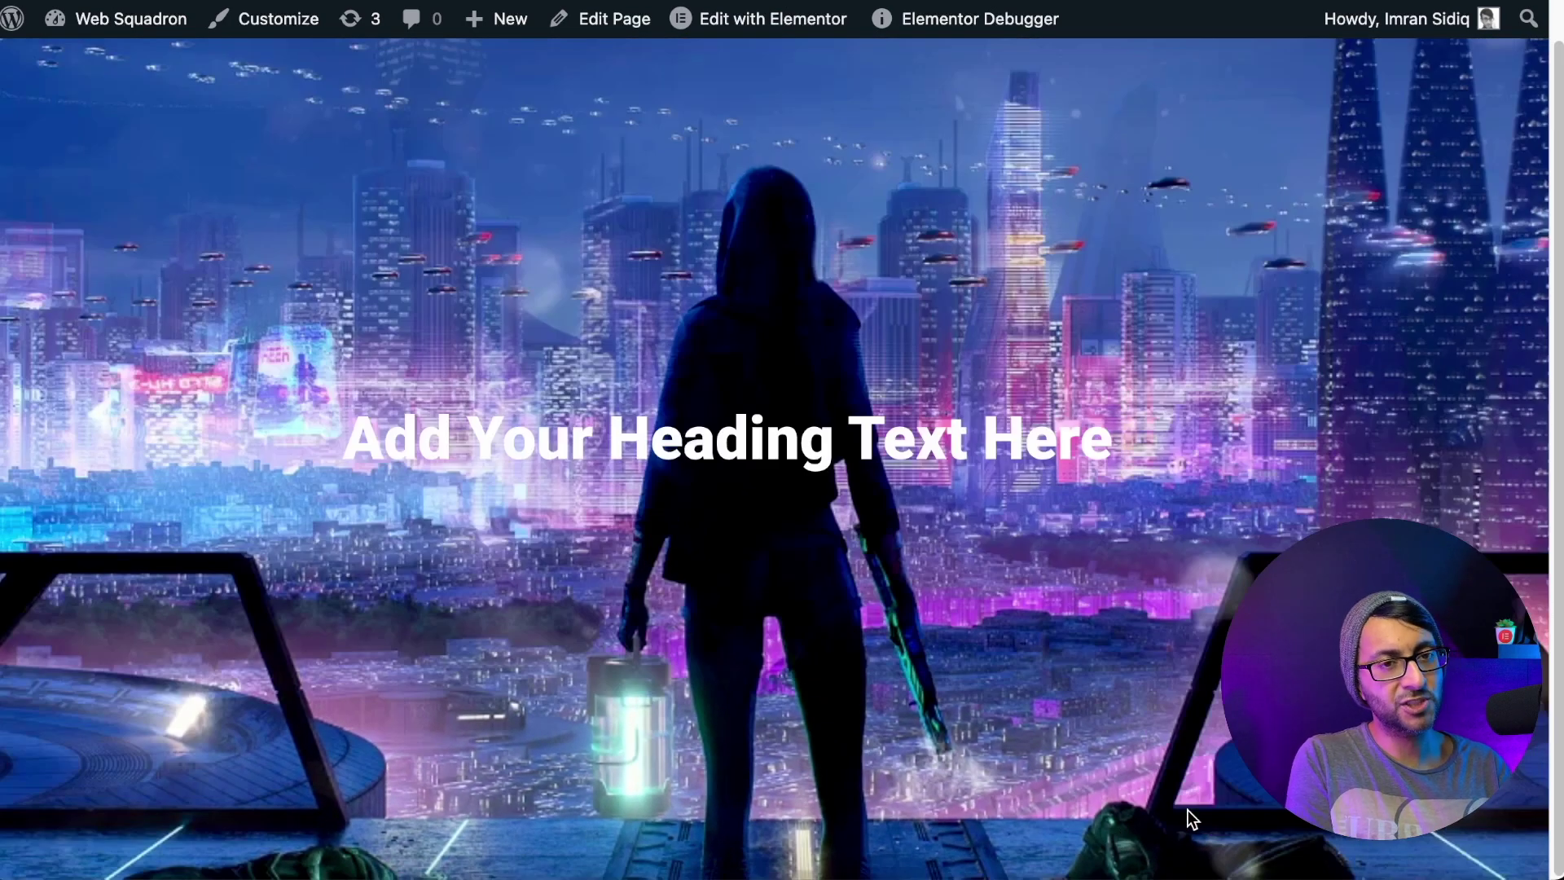